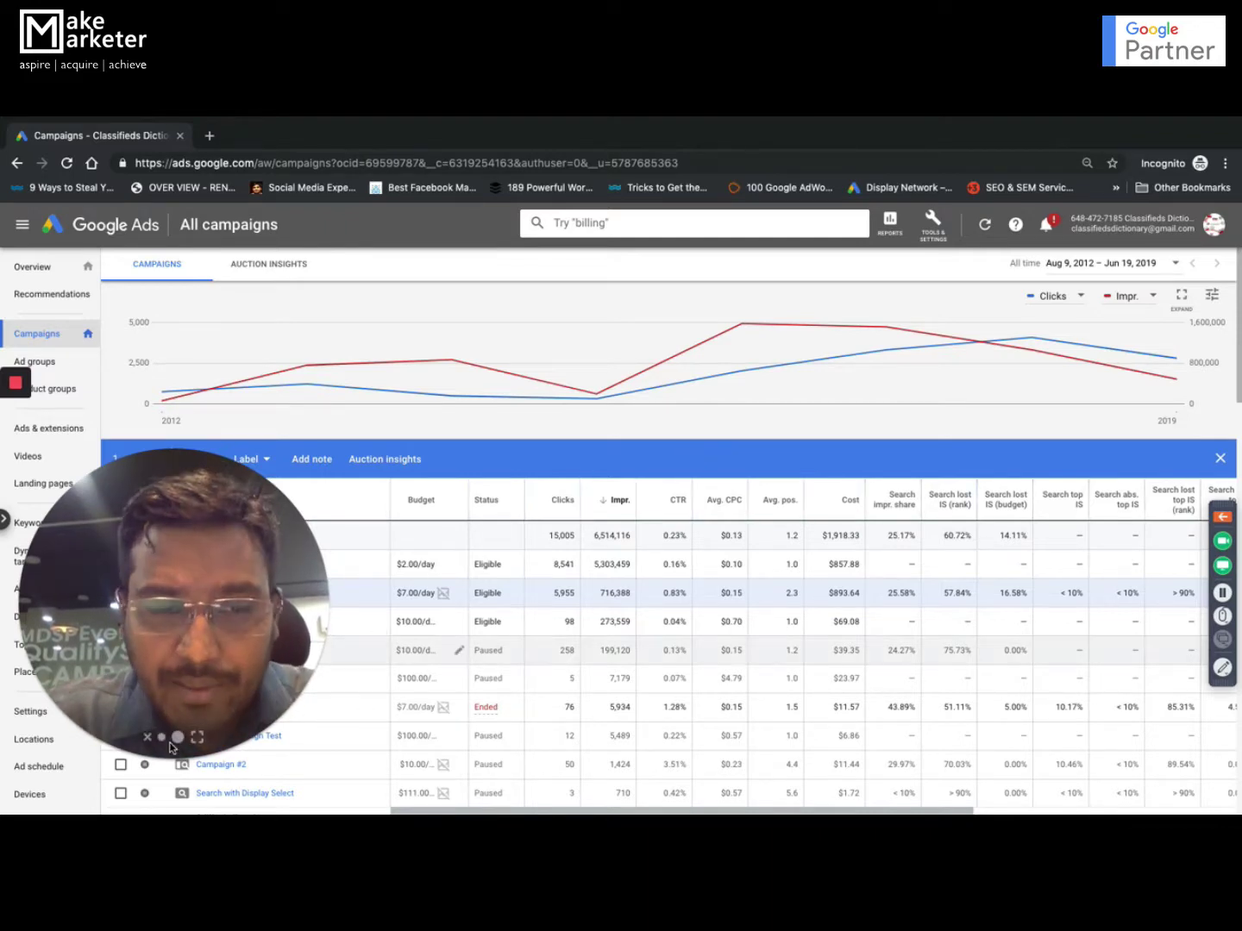
{"action": "left_click", "coordinate": [160, 738]}
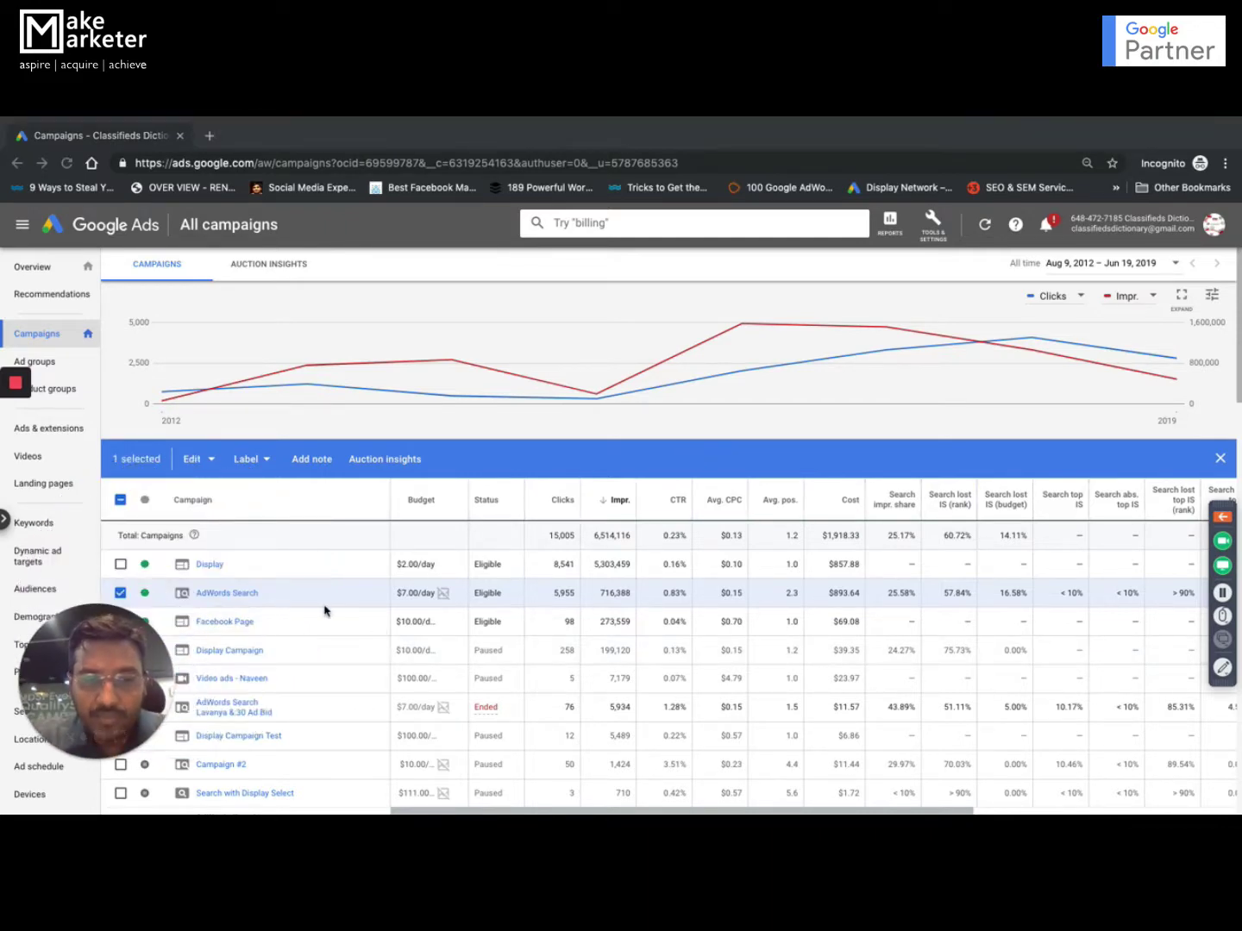
{"action": "scroll", "coordinate": [388, 639], "scroll_direction": "down", "scroll_amount": 1}
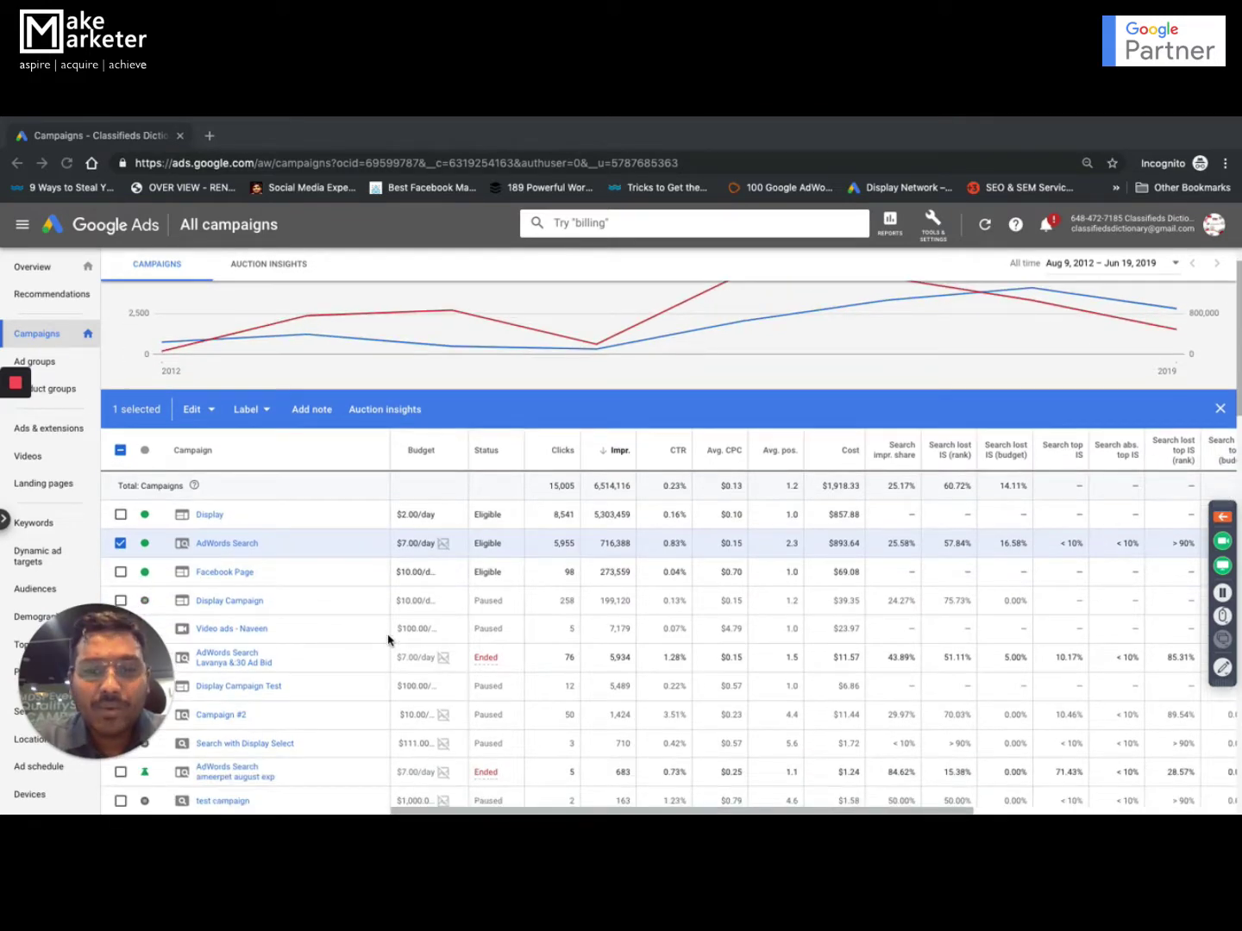
{"action": "scroll", "coordinate": [388, 641], "scroll_direction": "down", "scroll_amount": 1}
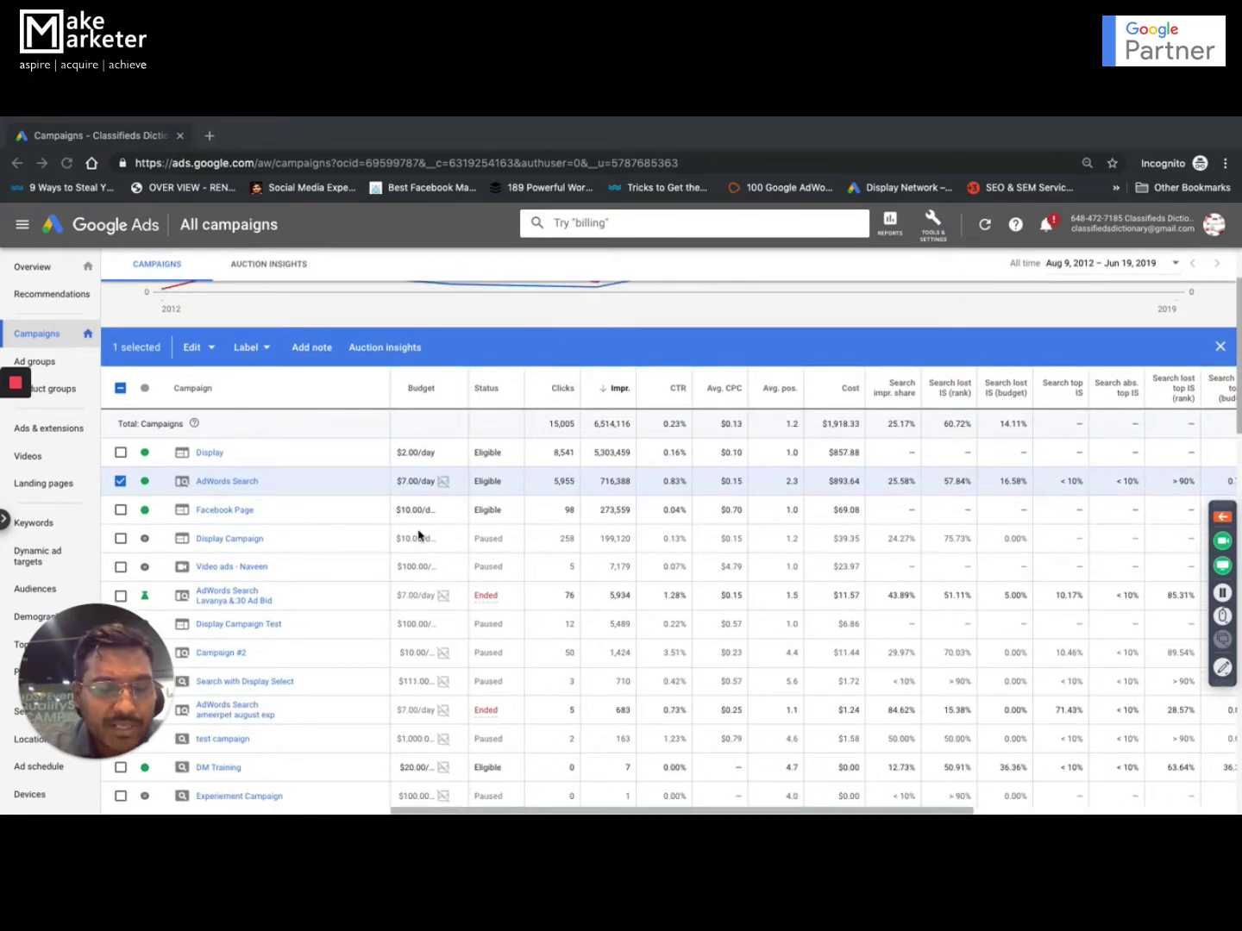
{"action": "scroll", "coordinate": [401, 531], "scroll_direction": "up", "scroll_amount": 2}
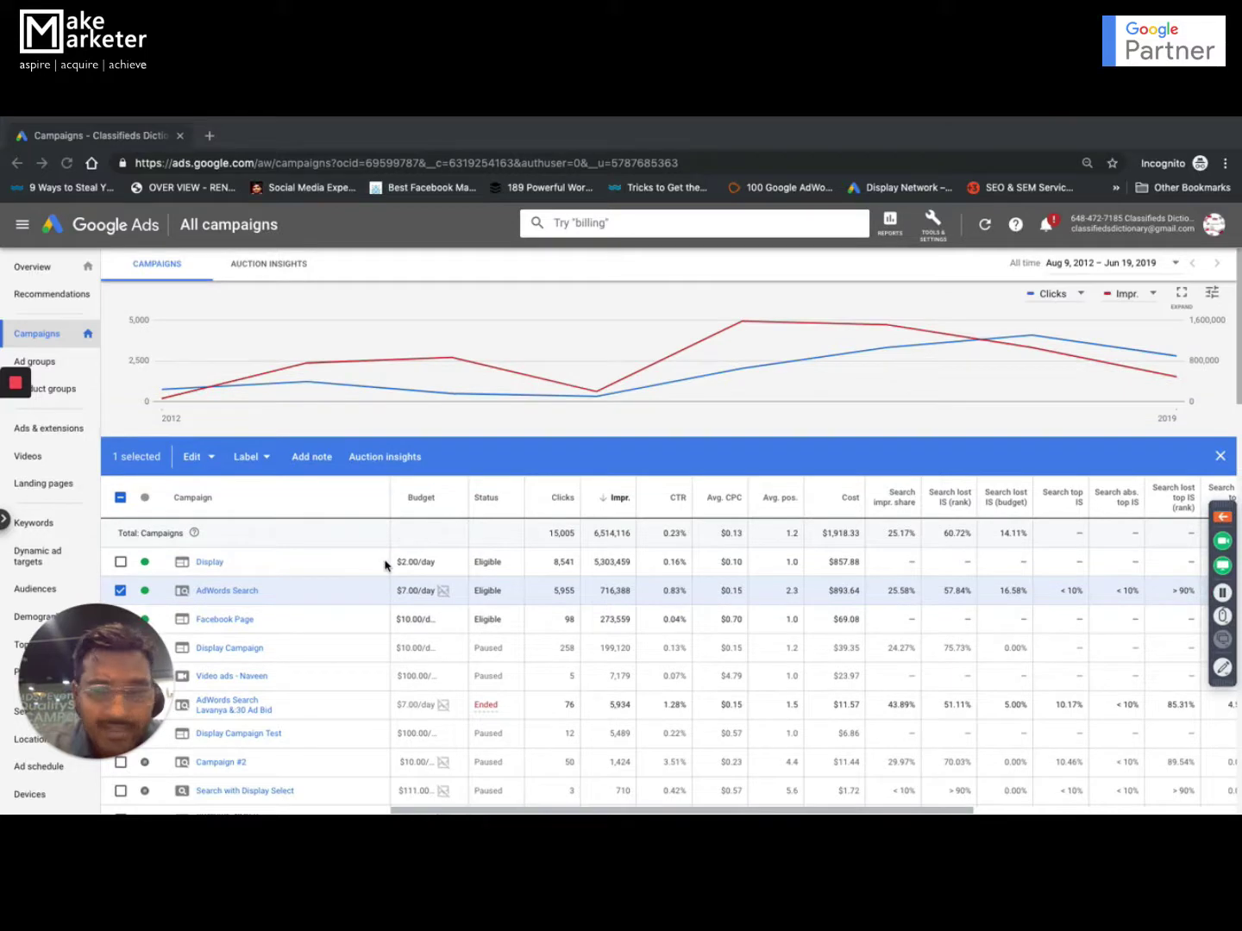
{"action": "scroll", "coordinate": [386, 565], "scroll_direction": "down", "scroll_amount": 1}
{"action": "scroll", "coordinate": [385, 564], "scroll_direction": "down", "scroll_amount": 1}
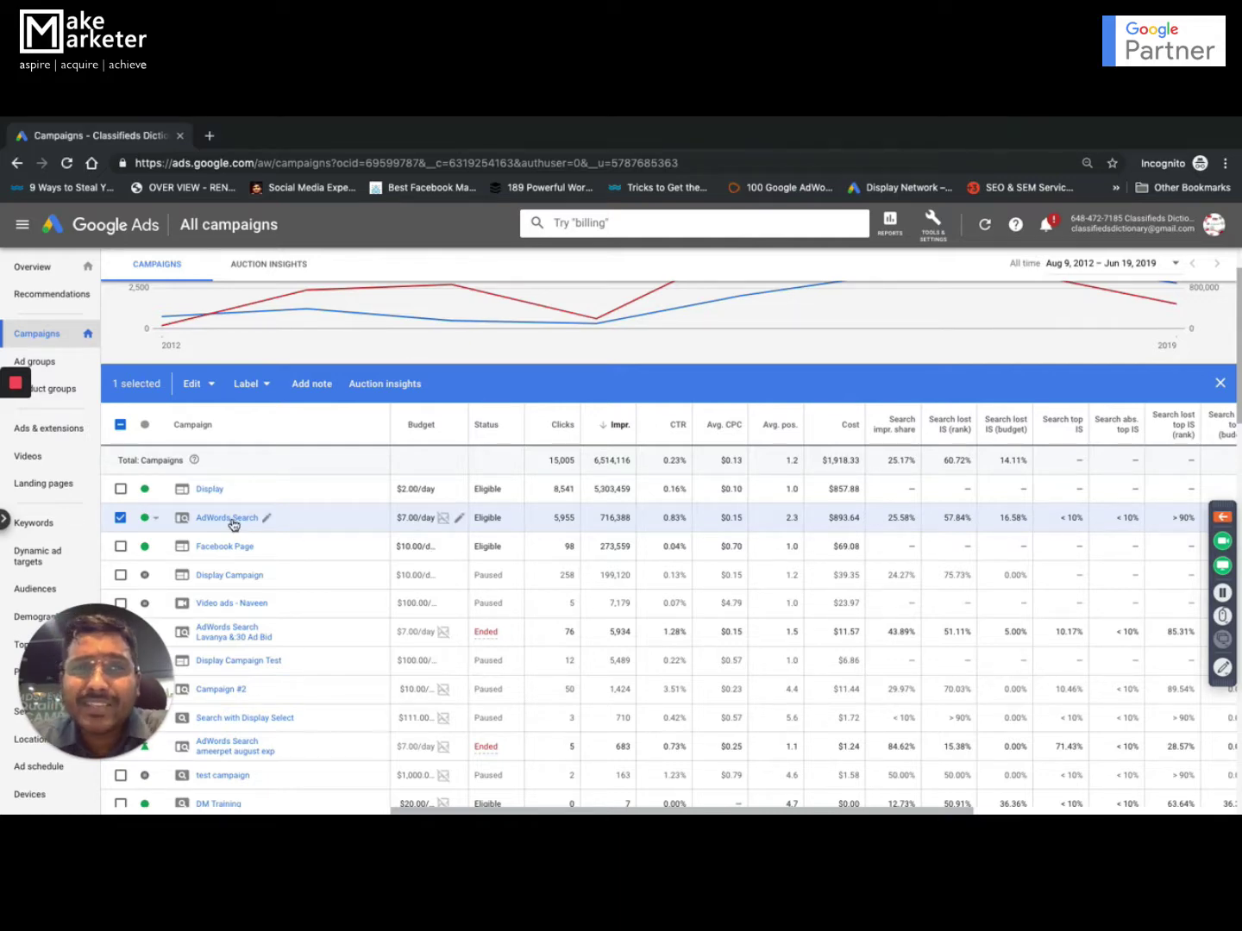
{"action": "left_click", "coordinate": [229, 518]}
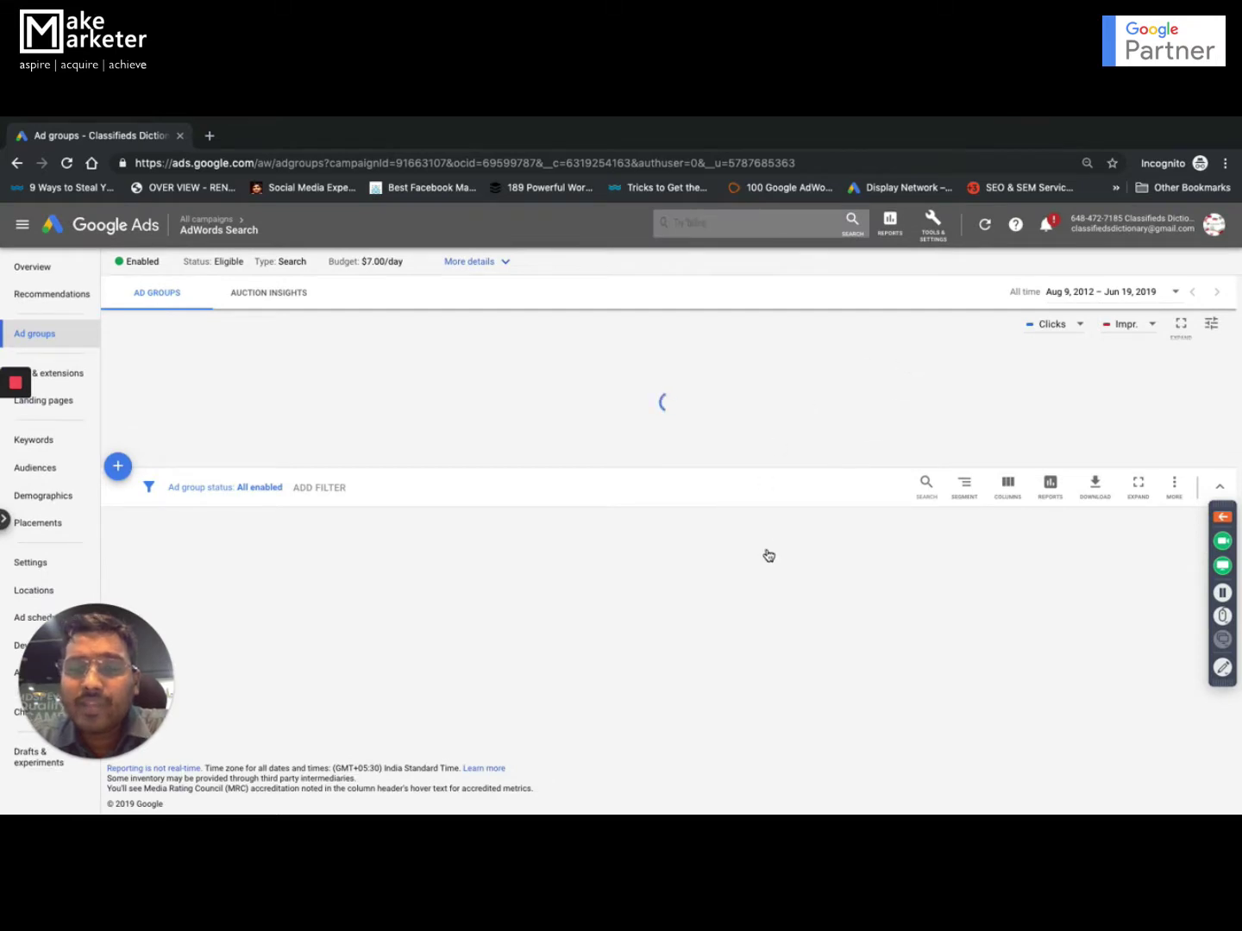
{"action": "left_click", "coordinate": [1224, 514]}
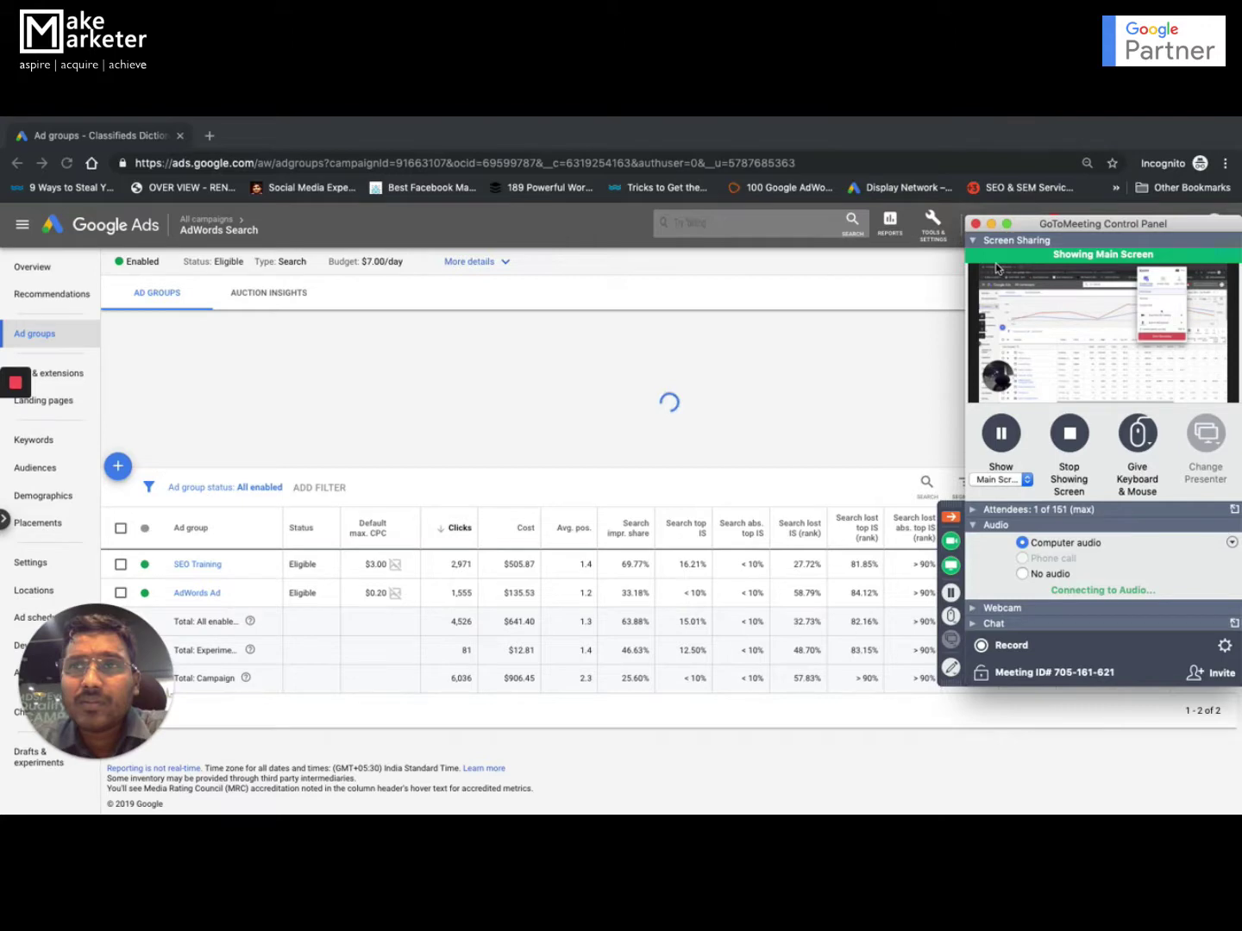
{"action": "left_click", "coordinate": [975, 223]}
{"action": "left_click", "coordinate": [729, 361]}
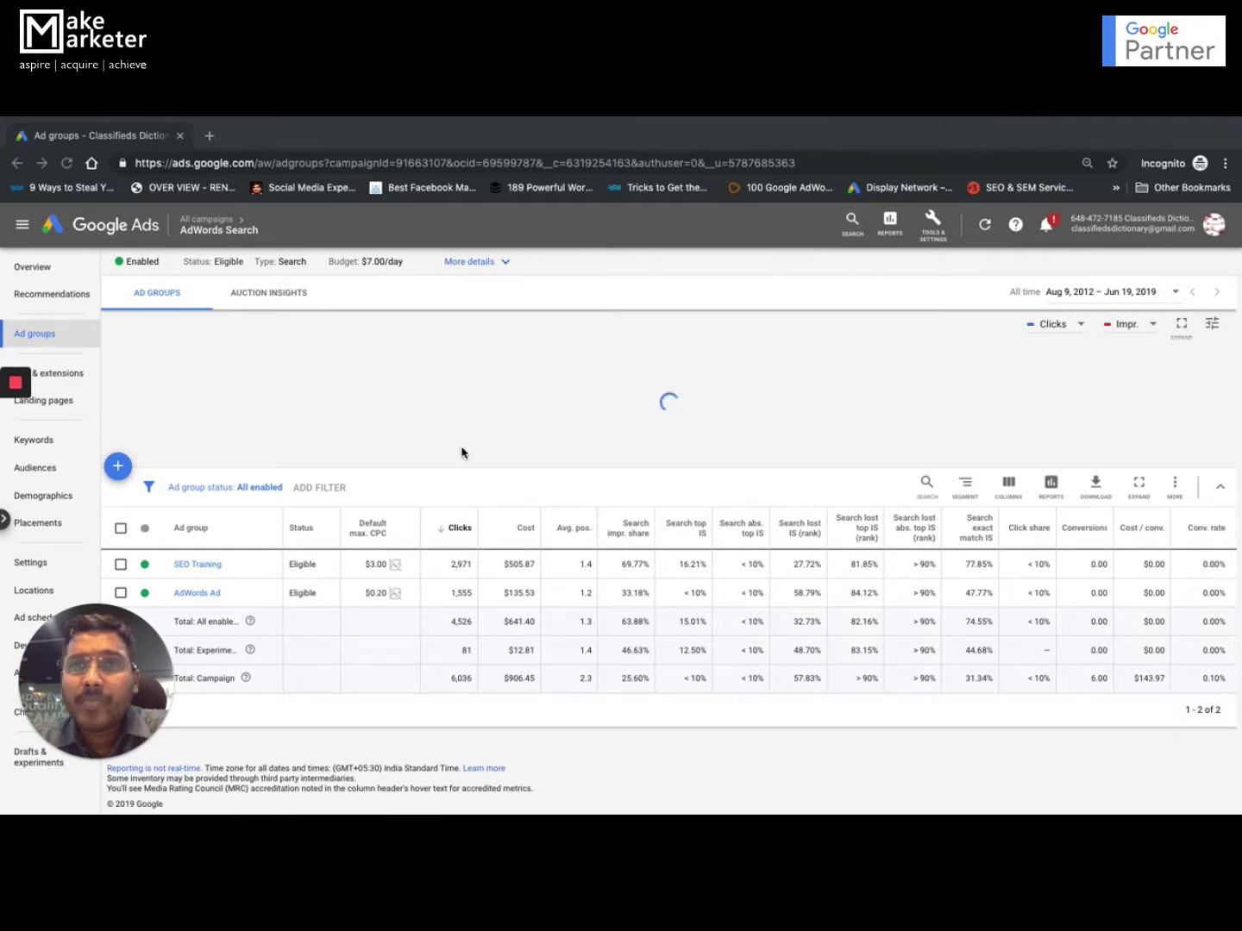
{"action": "left_click", "coordinate": [191, 222]}
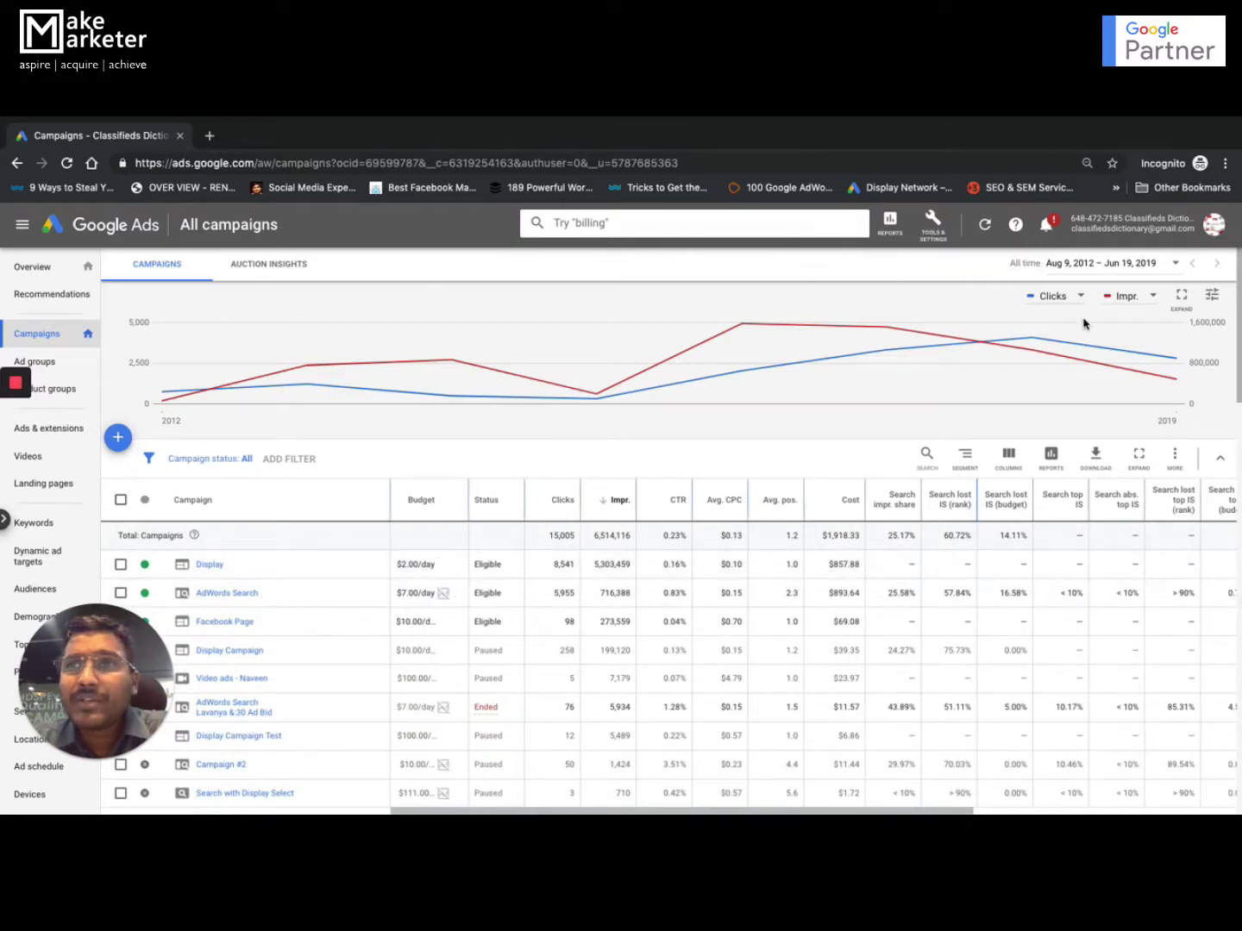
- Segment the campaigns table by network (with search partners) to view the AdWords Search breakdown, and clear the segmentation
{"action": "left_click", "coordinate": [967, 457]}
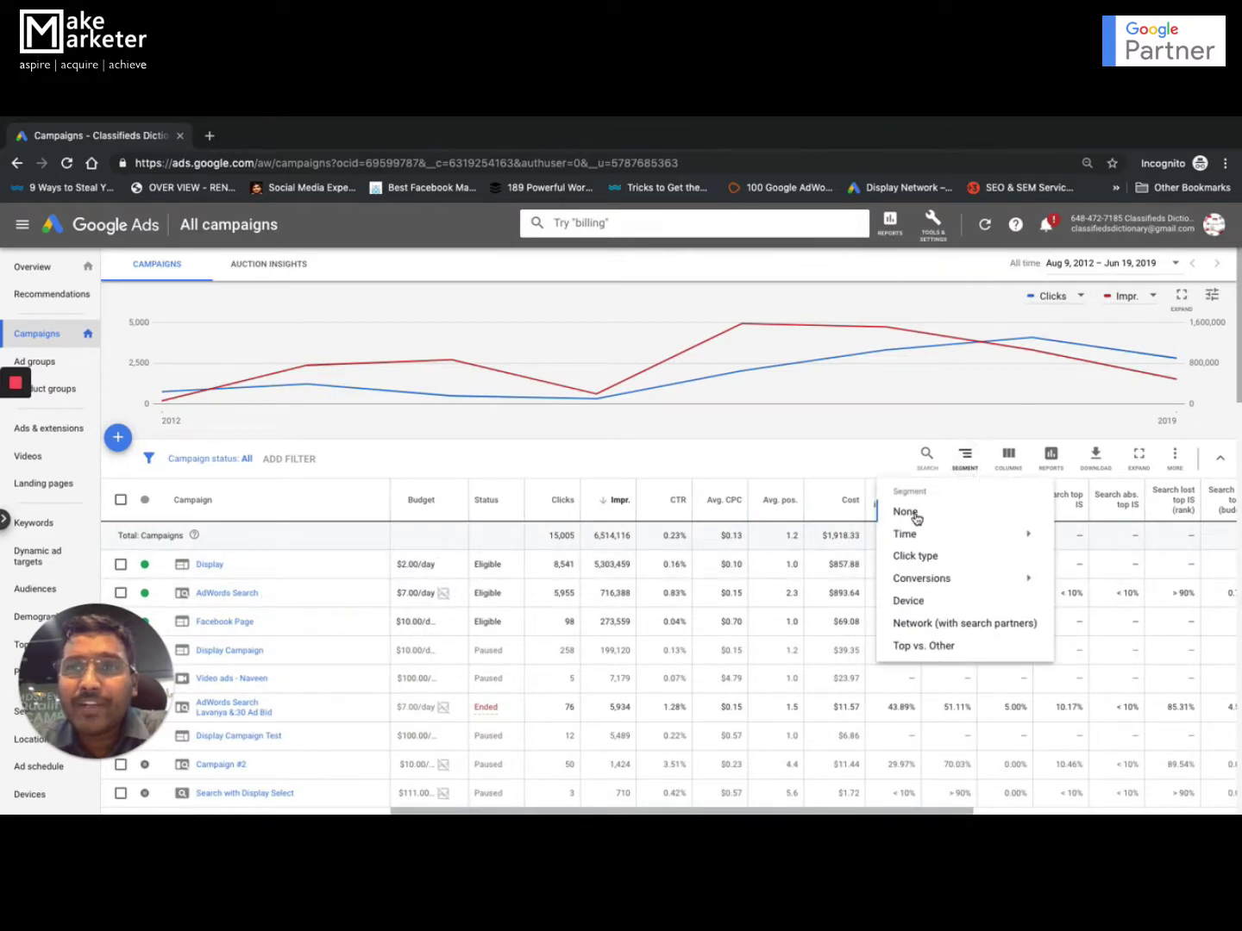
{"action": "left_click", "coordinate": [921, 624]}
{"action": "scroll", "coordinate": [770, 627], "scroll_direction": "down", "scroll_amount": 1}
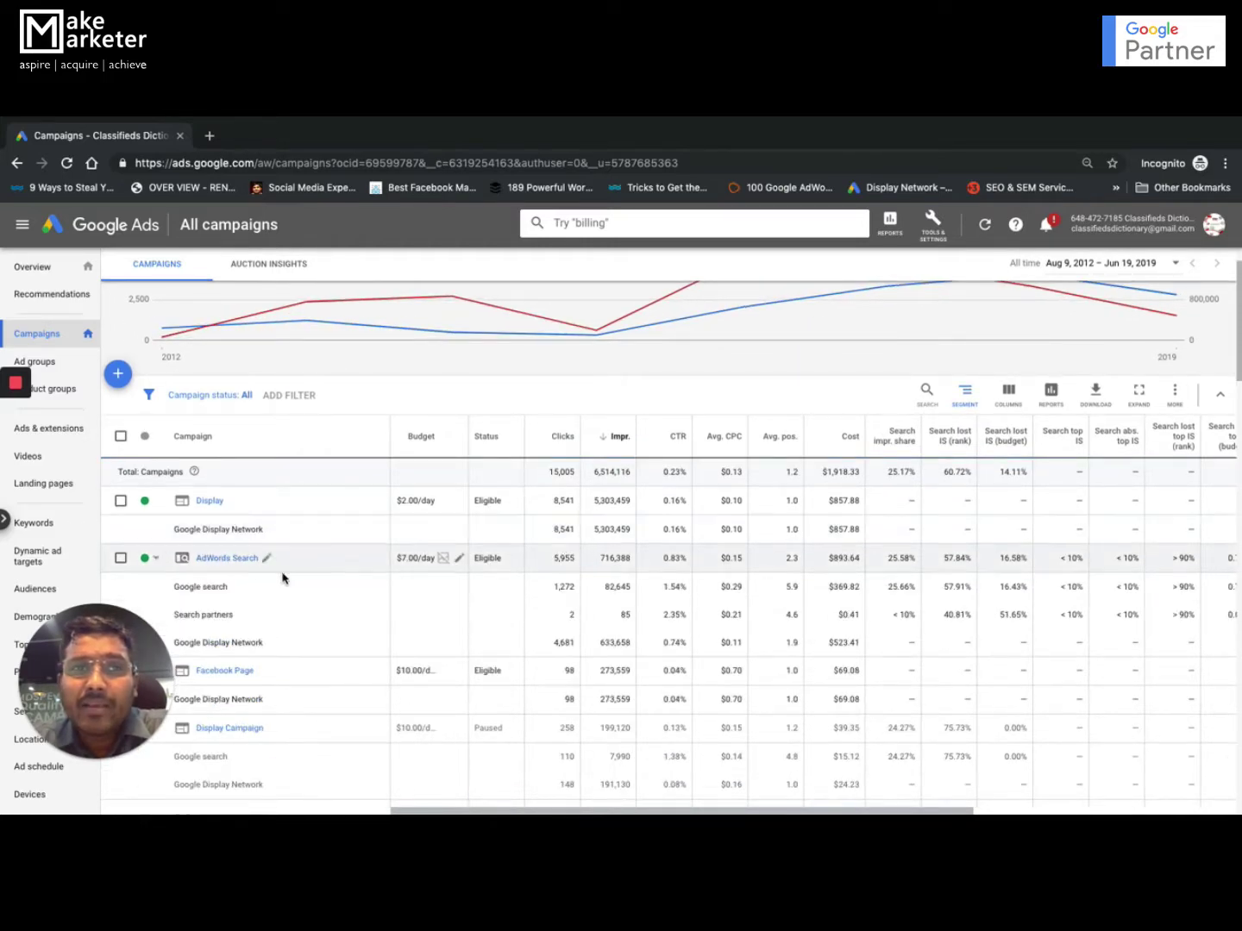
{"action": "scroll", "coordinate": [280, 585], "scroll_direction": "down", "scroll_amount": 1}
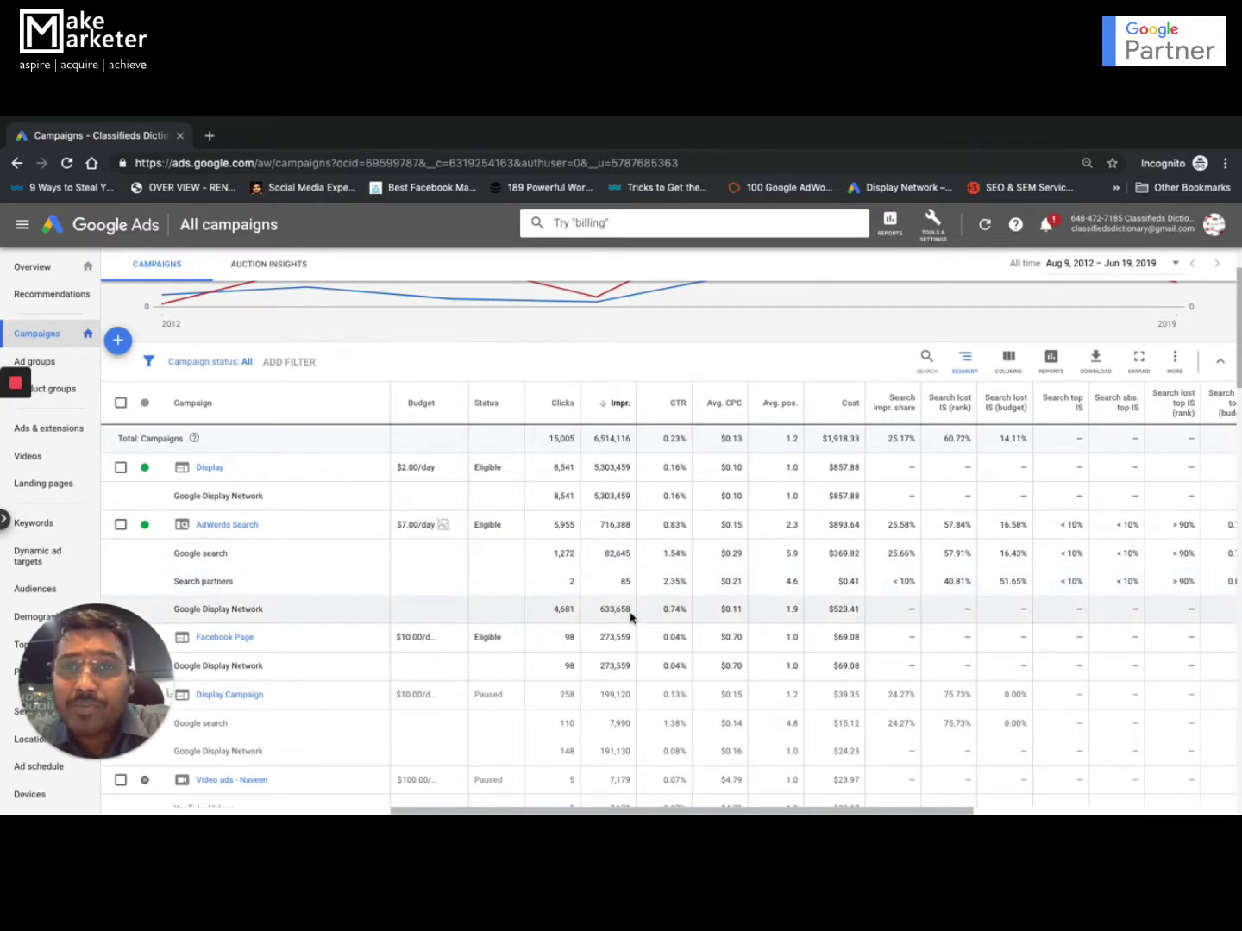
{"action": "left_click", "coordinate": [964, 364]}
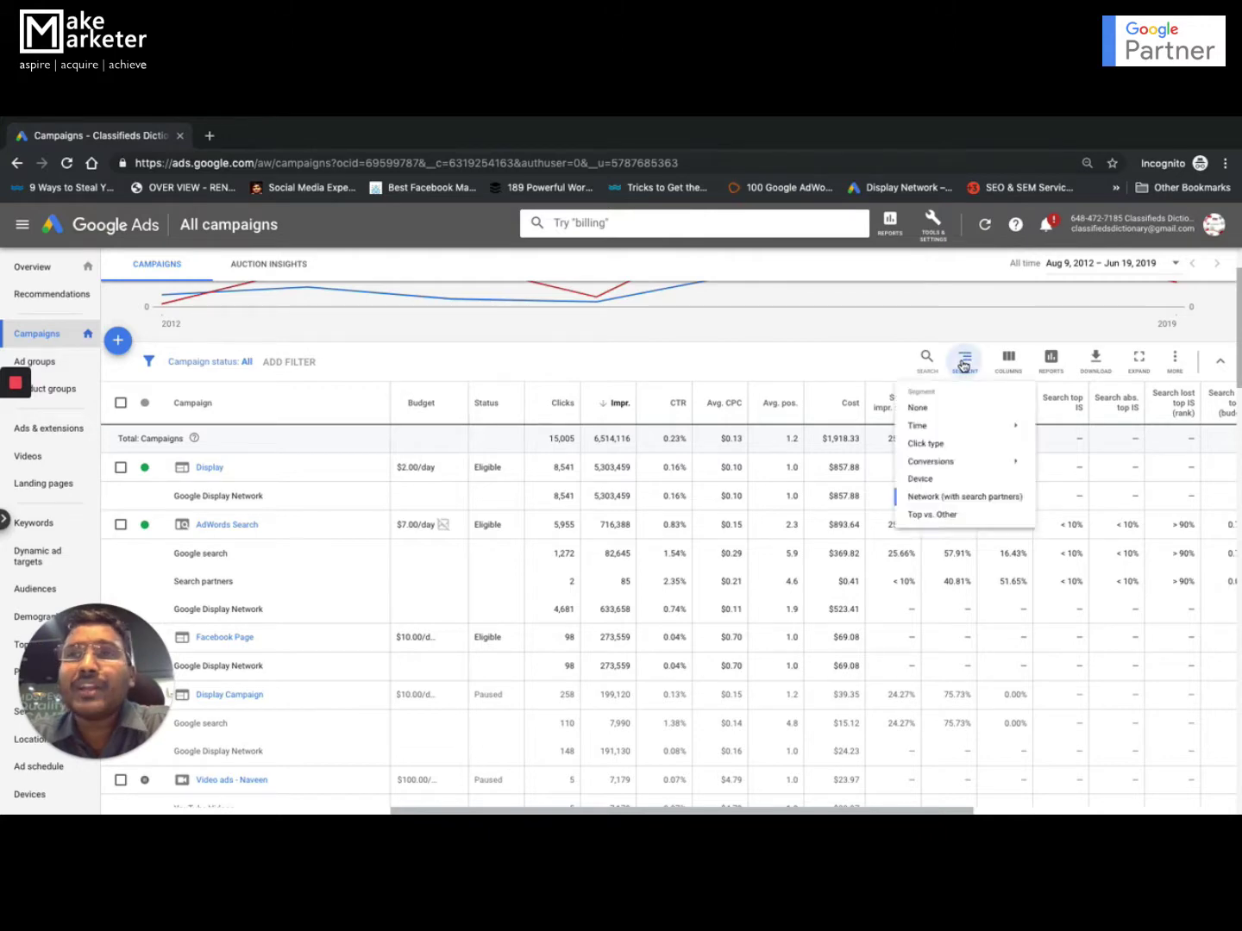
{"action": "left_click", "coordinate": [913, 416]}
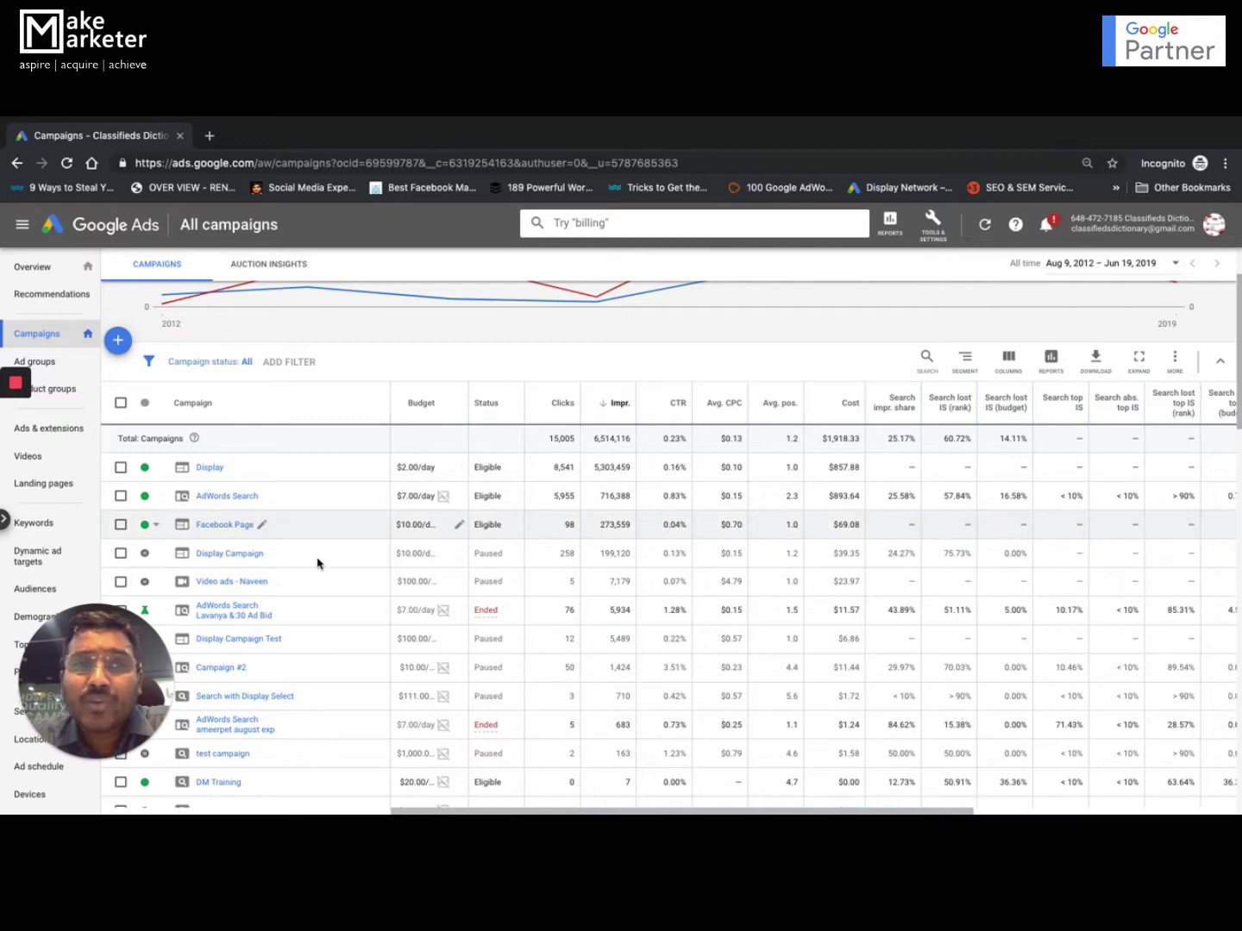
- Clear the campaign selection and segment the campaigns table by network (with search partners)
{"action": "left_click", "coordinate": [121, 495]}
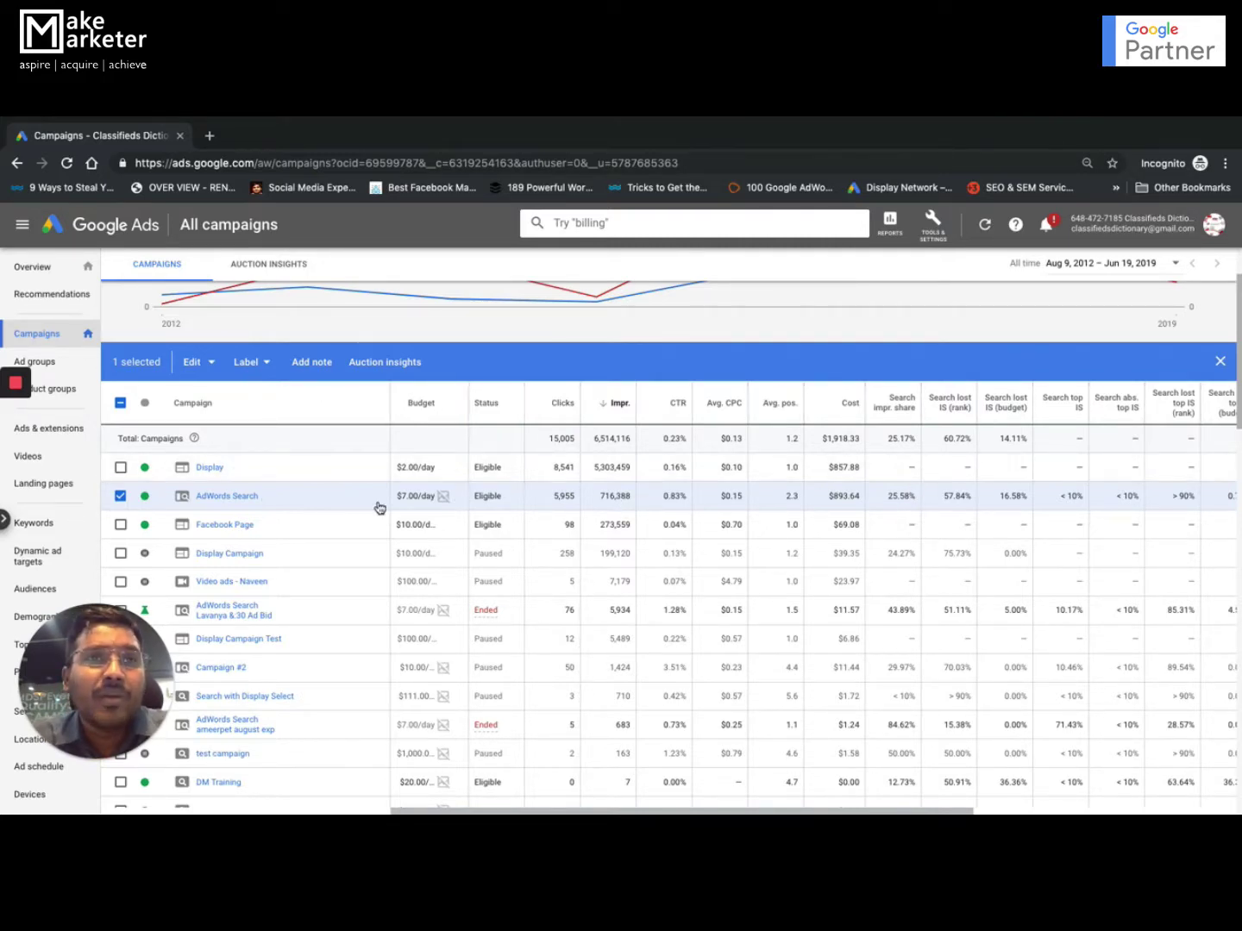
{"action": "scroll", "coordinate": [819, 459], "scroll_direction": "up", "scroll_amount": 2}
{"action": "scroll", "coordinate": [819, 460], "scroll_direction": "up", "scroll_amount": 2}
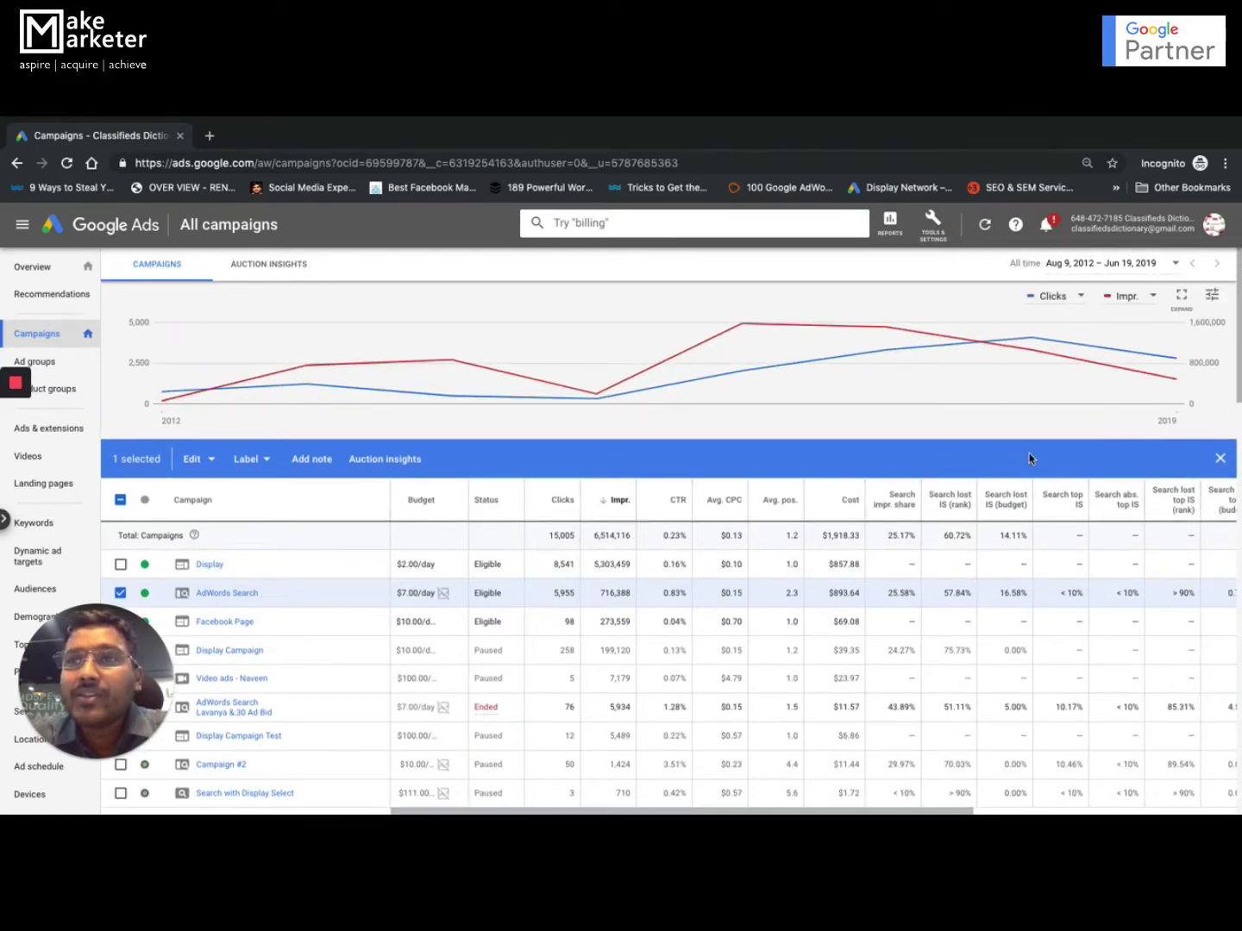
{"action": "left_click", "coordinate": [1221, 459]}
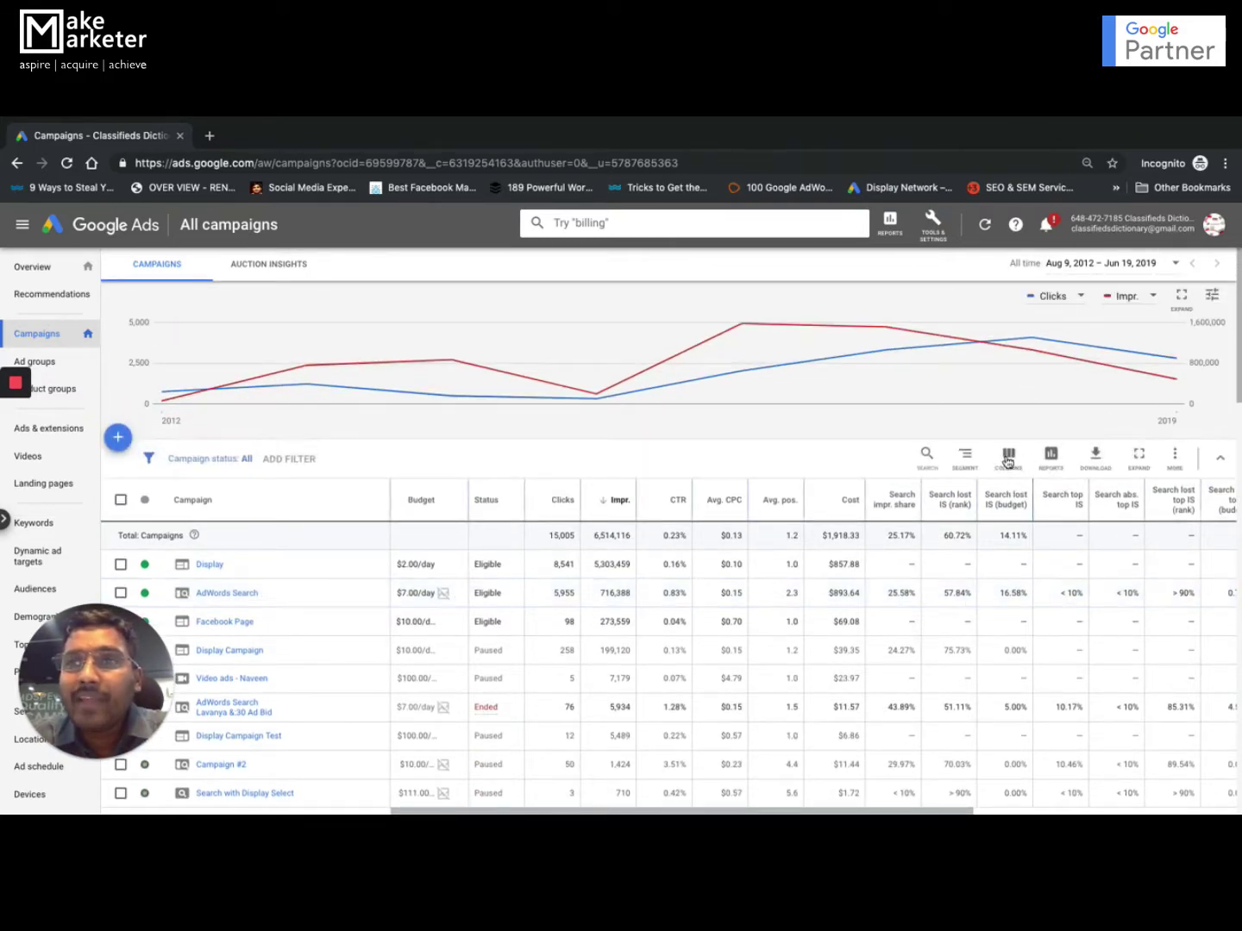
{"action": "left_click", "coordinate": [967, 459]}
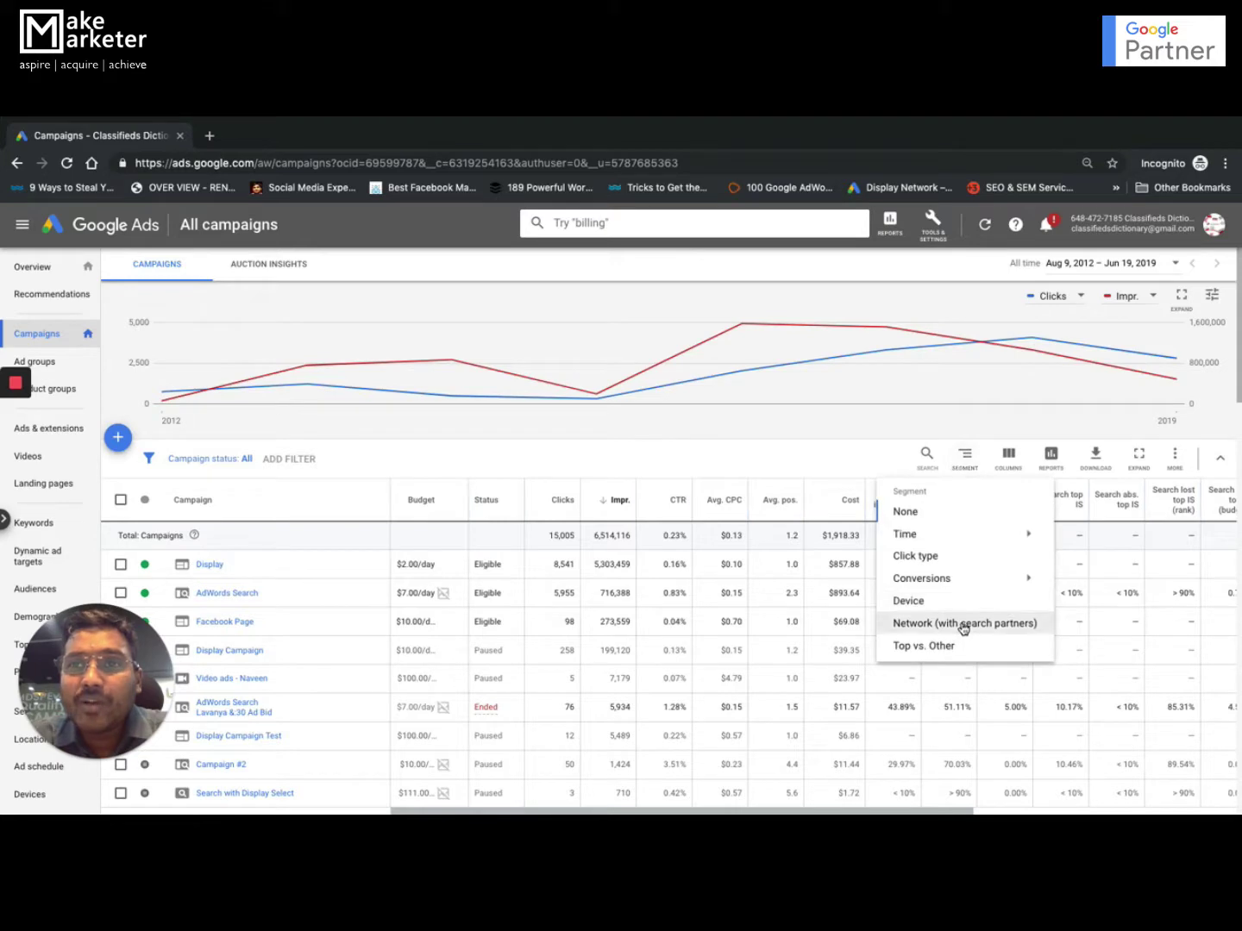
{"action": "left_click", "coordinate": [963, 625]}
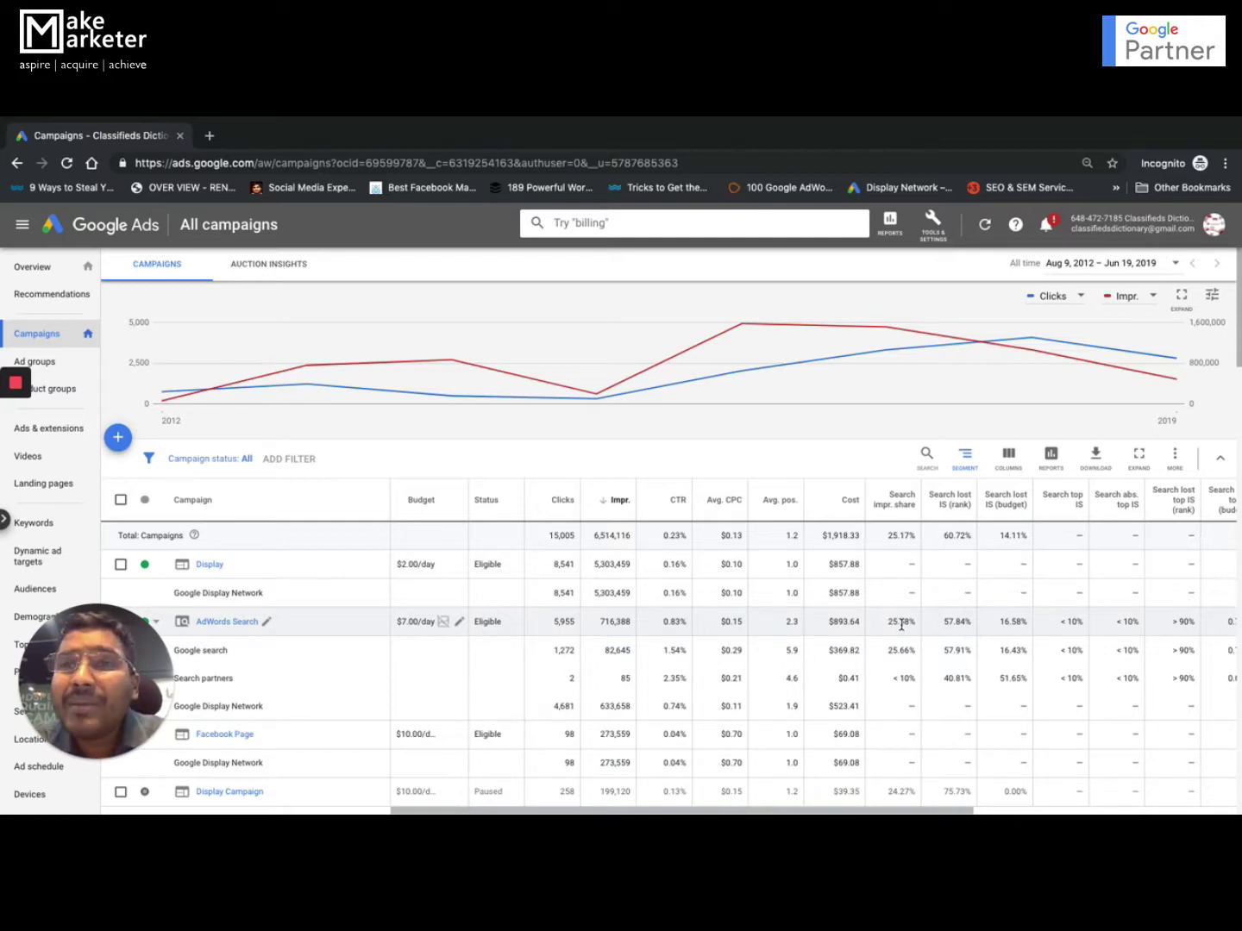
- Examine the AdWords Search campaign's search impression share and the shares lost to rank and budget, including the column definitions
{"action": "left_click_drag", "start_coordinate": [889, 622], "coordinate": [918, 627]}
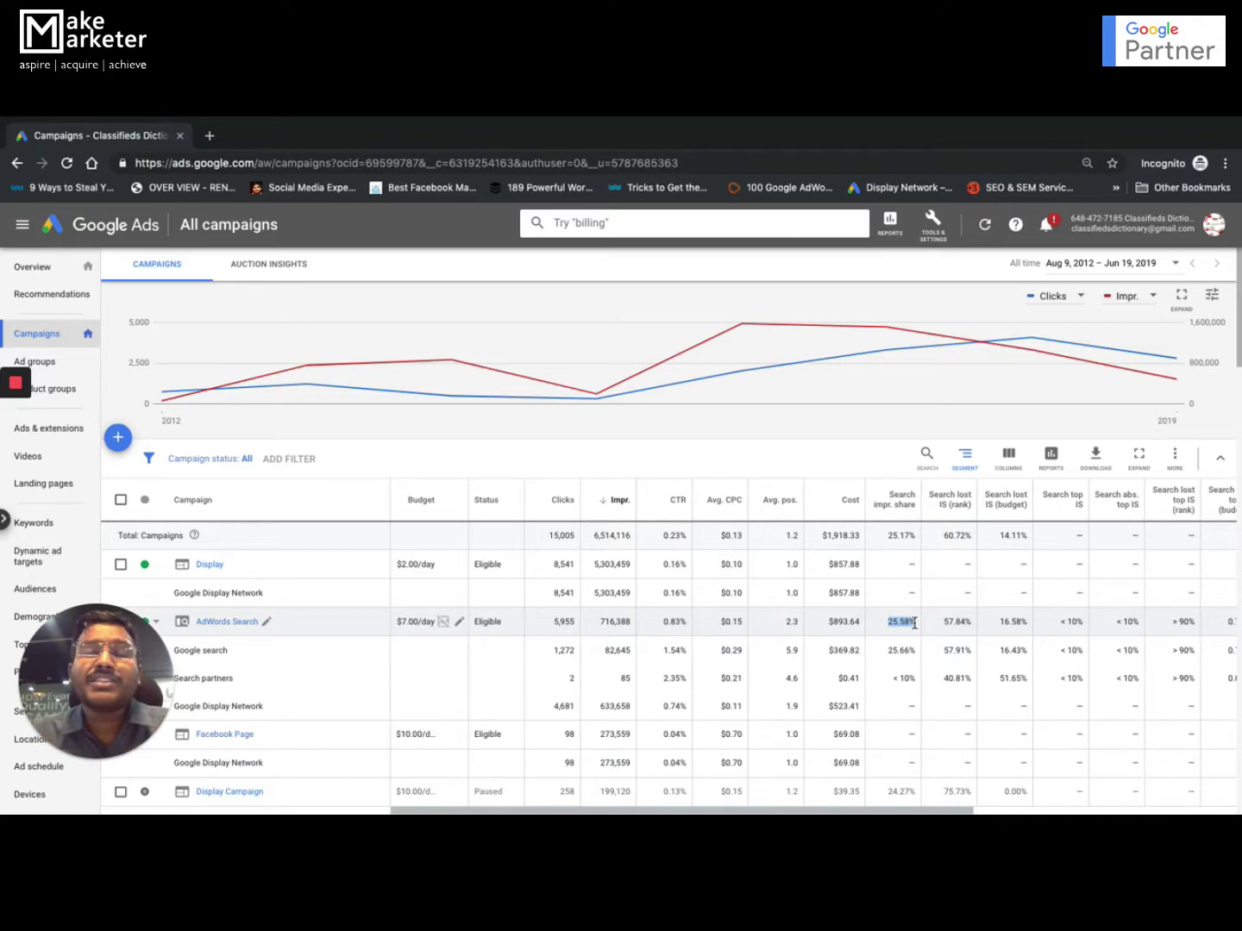
{"action": "mouse_move", "coordinate": [897, 497]}
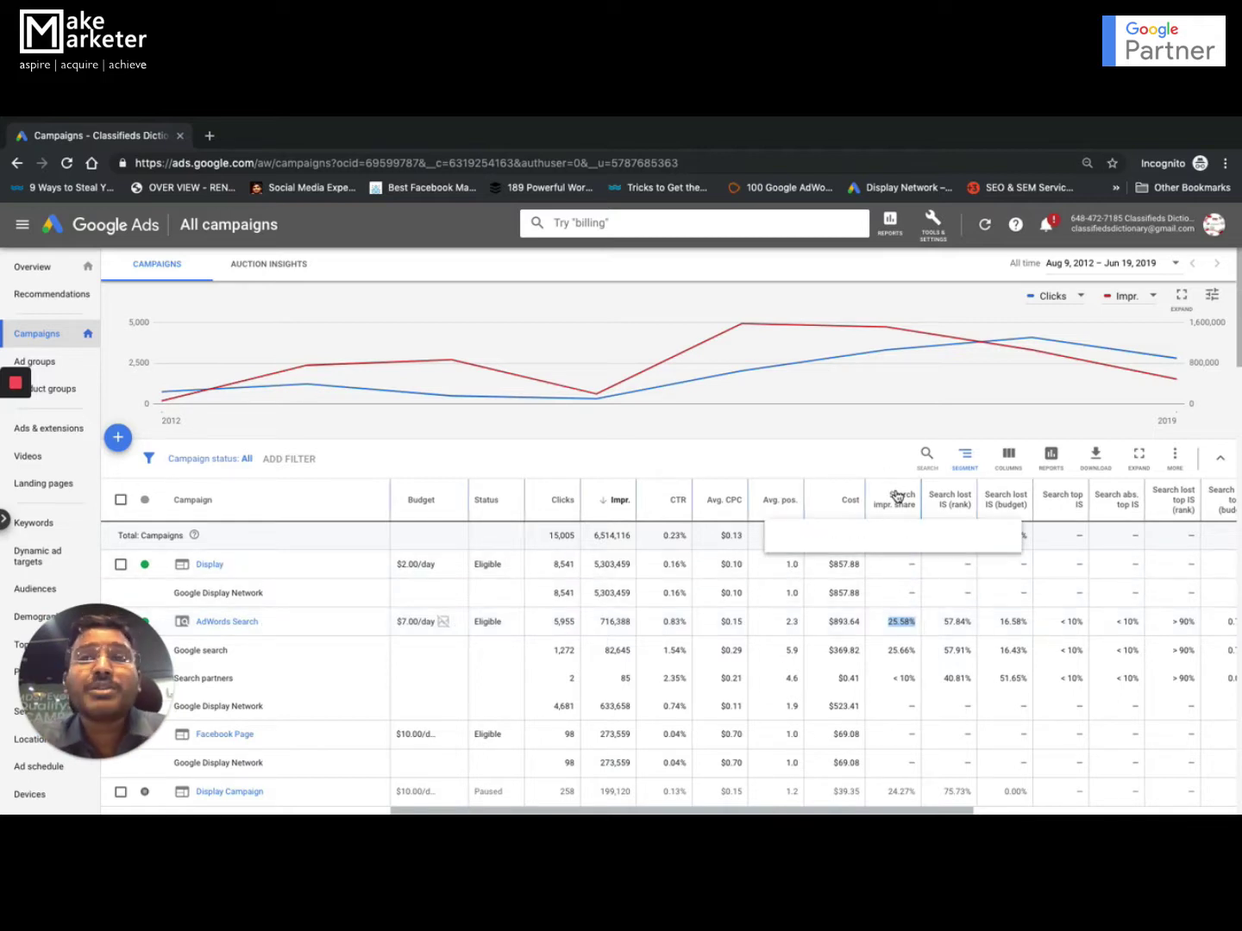
{"action": "double_click", "coordinate": [901, 623]}
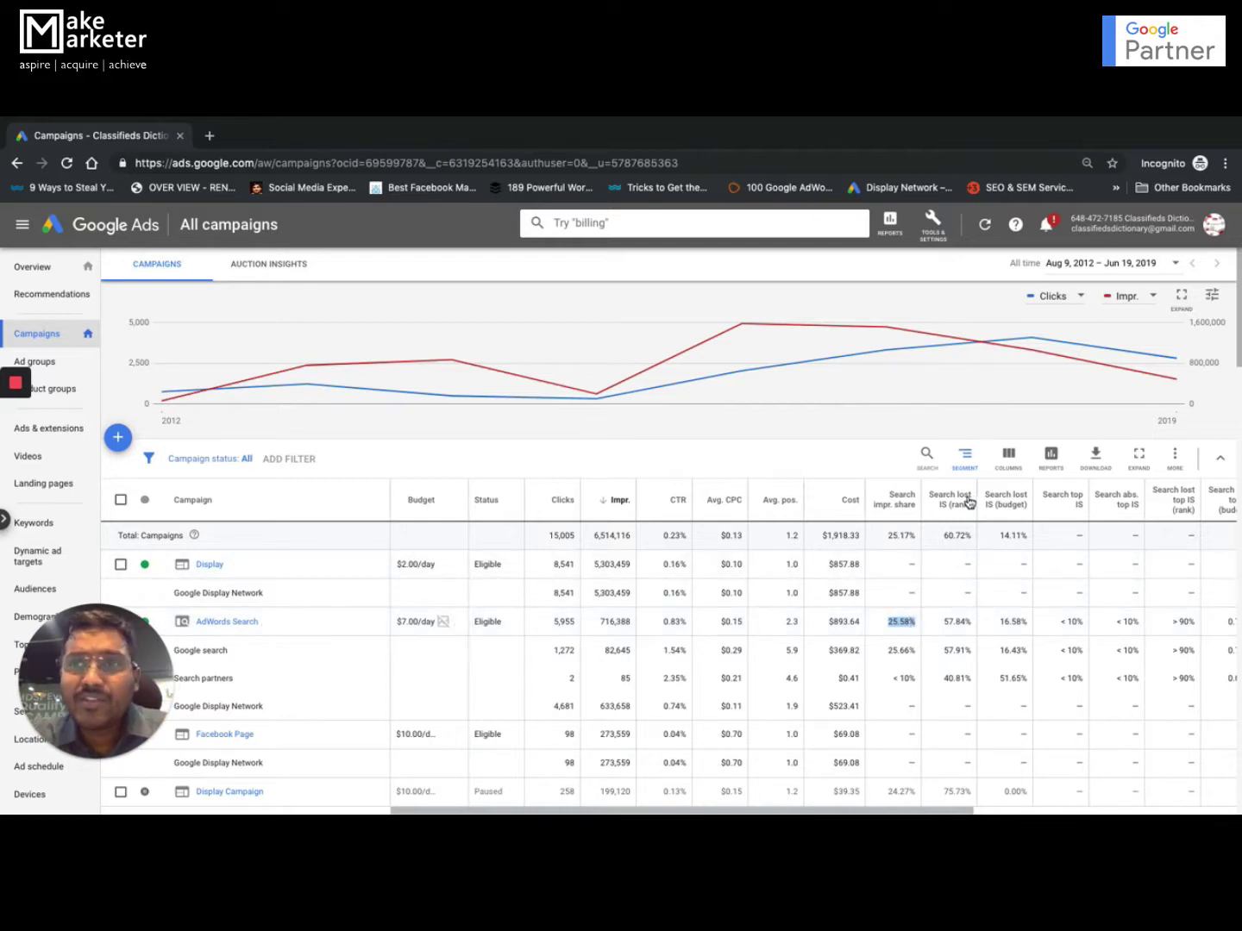
{"action": "mouse_move", "coordinate": [968, 515]}
{"action": "mouse_move", "coordinate": [1021, 515]}
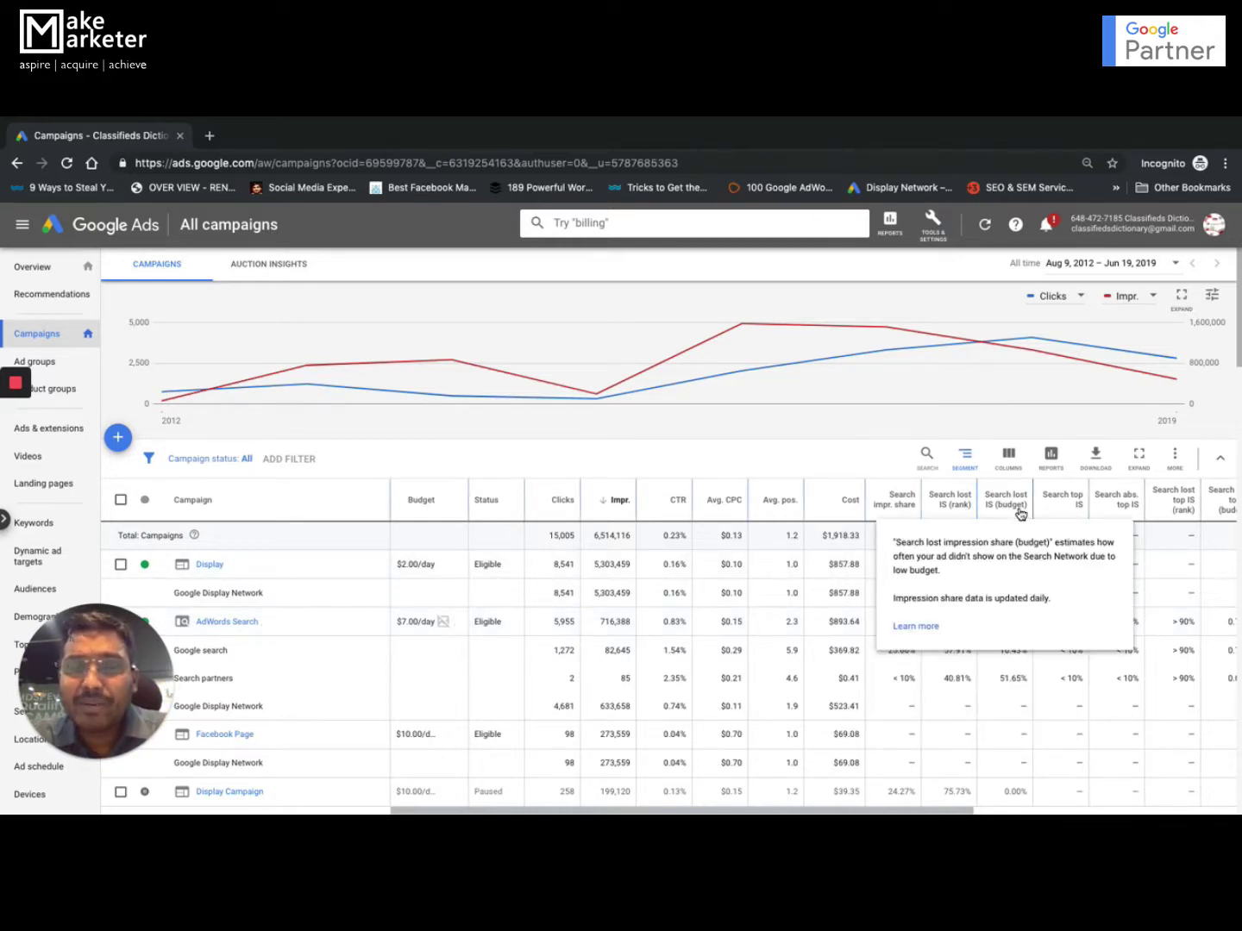
{"action": "double_click", "coordinate": [902, 621]}
{"action": "mouse_move", "coordinate": [814, 796]}
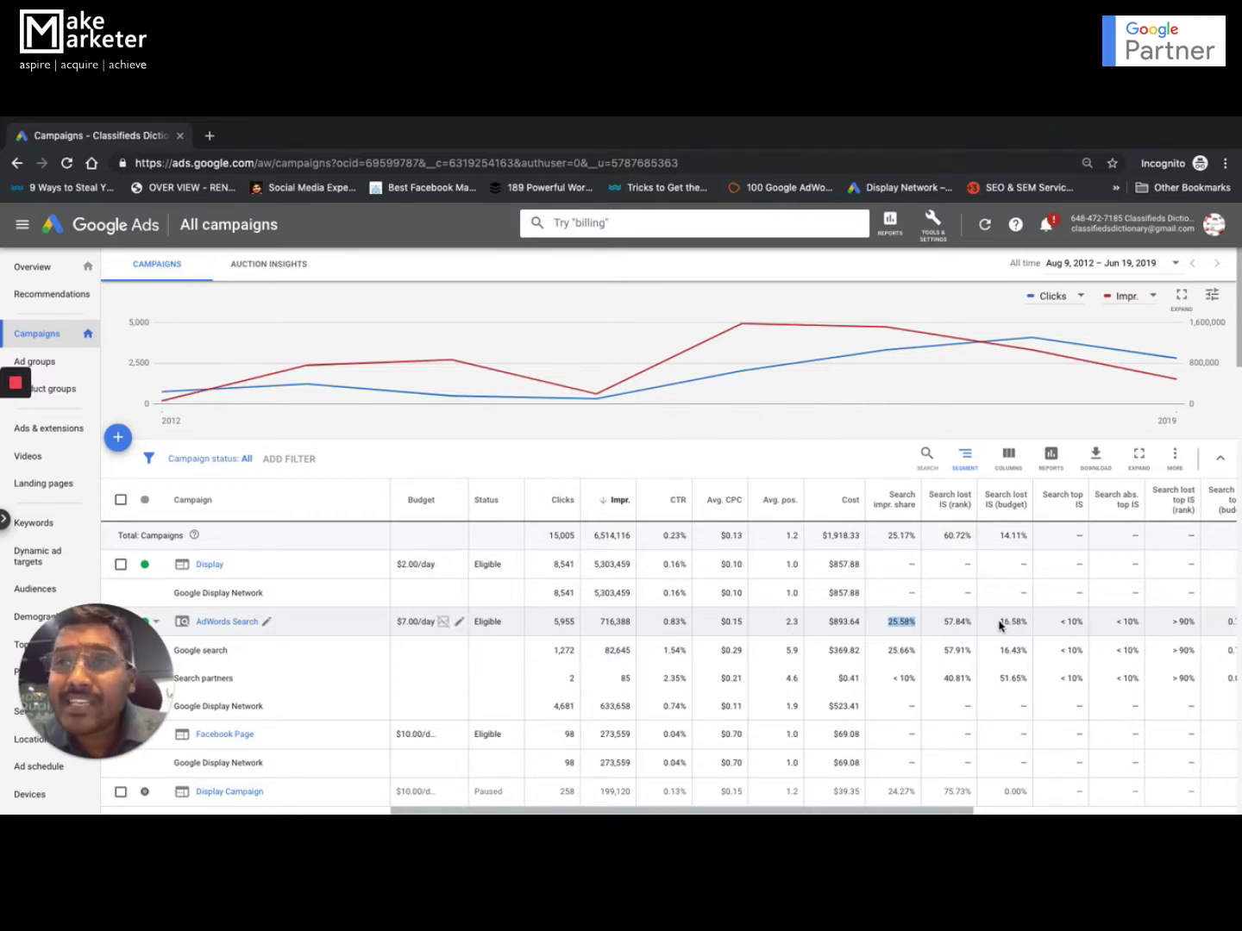
{"action": "left_click_drag", "start_coordinate": [997, 622], "coordinate": [1029, 625]}
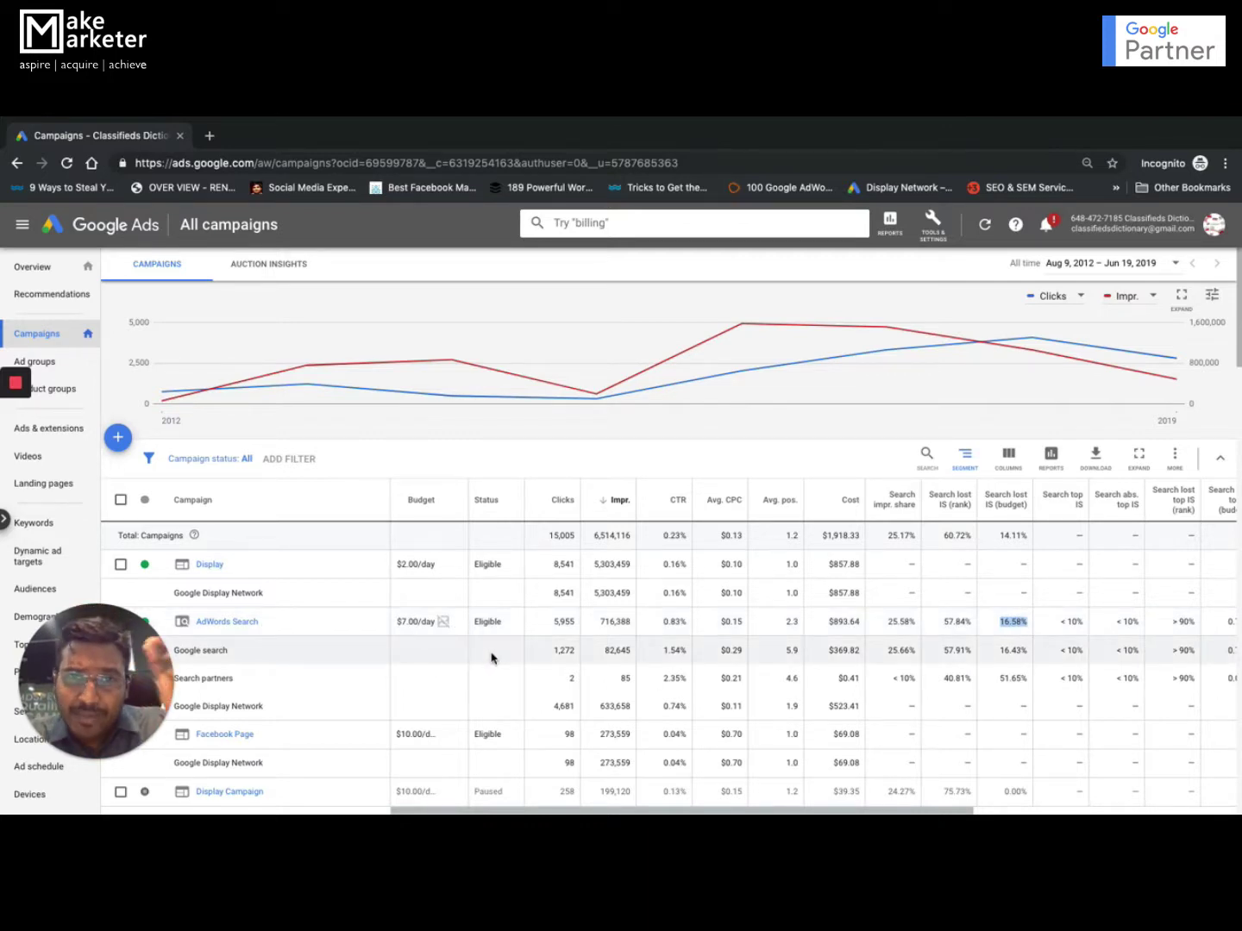
- Set the AdWords Search campaign's daily budget to $10.00 and save it
{"action": "left_click", "coordinate": [457, 622]}
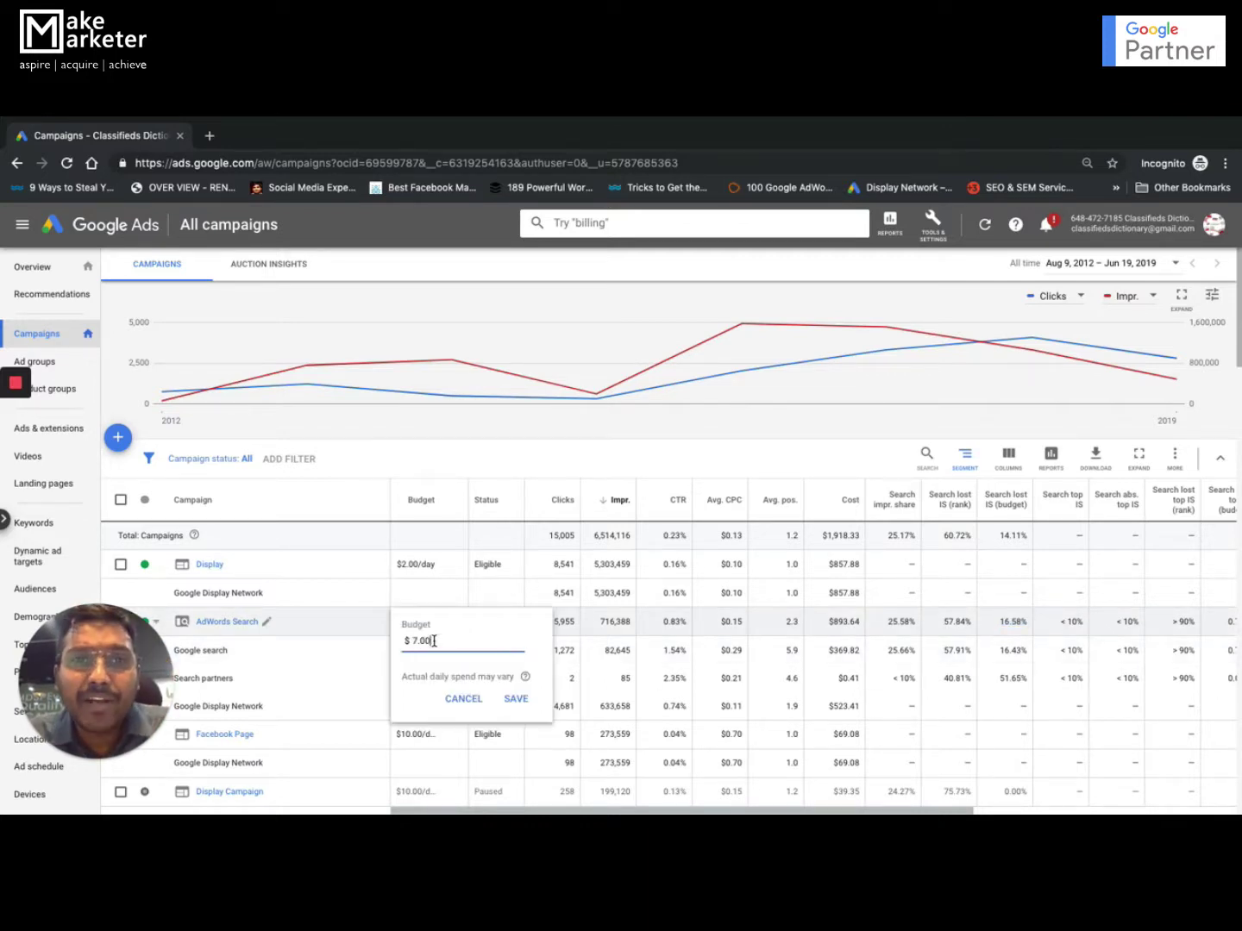
{"action": "type", "text": "10"}
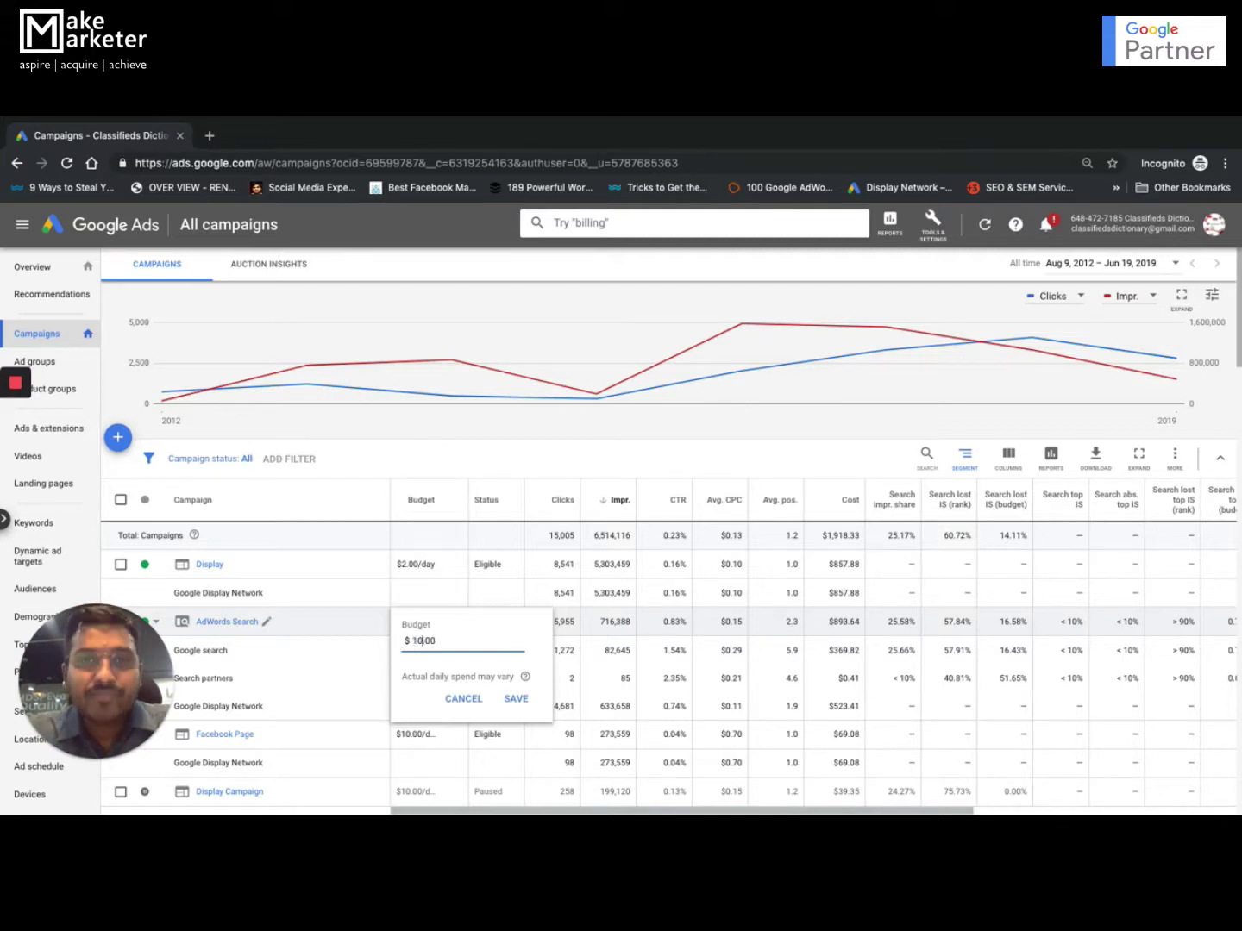
{"action": "left_click", "coordinate": [517, 699]}
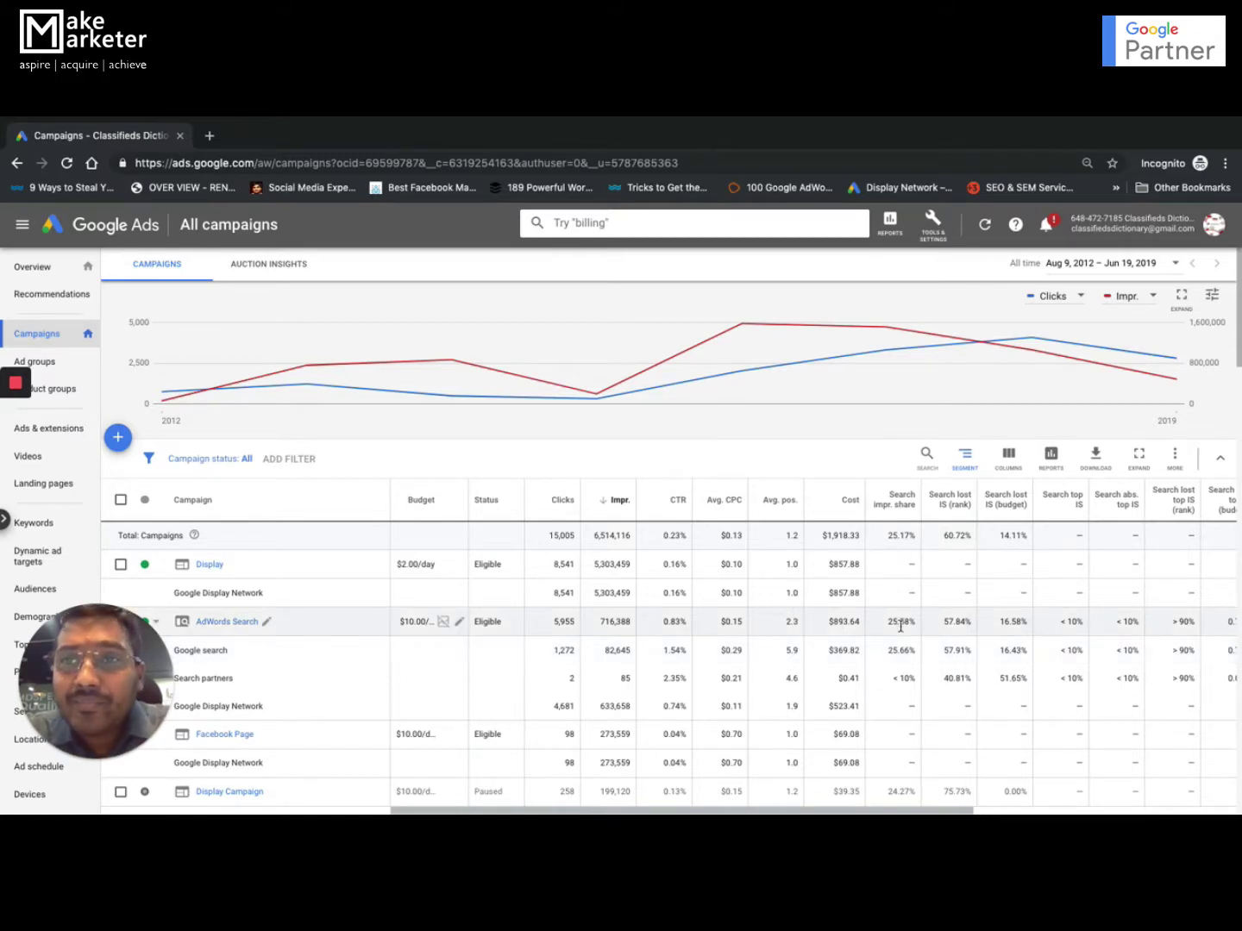
- Examine AdWords Search's search, top and absolute top impression shares, its average position, and the Search lost top IS (rank) definition
{"action": "left_click_drag", "start_coordinate": [887, 625], "coordinate": [1022, 599]}
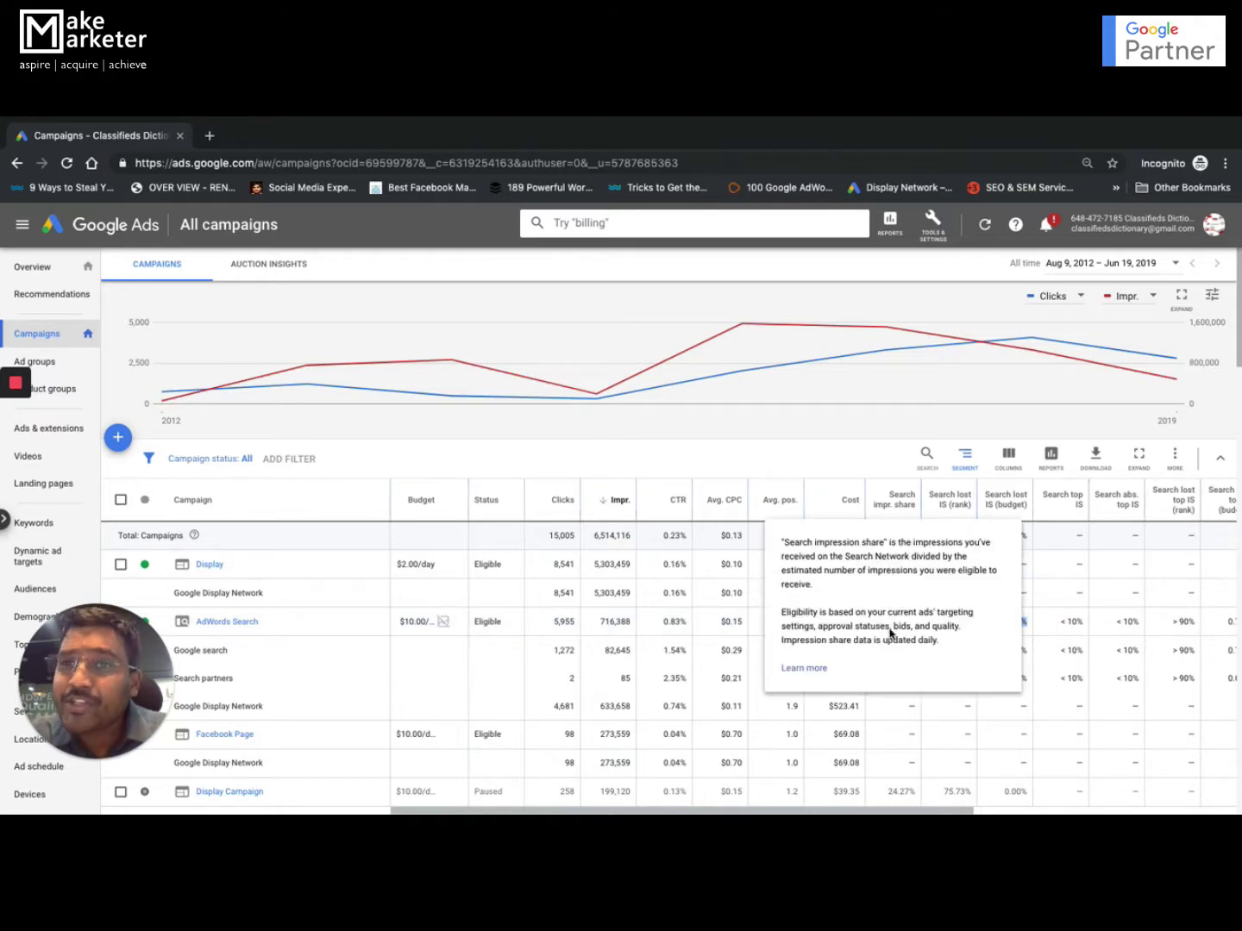
{"action": "mouse_move", "coordinate": [970, 501]}
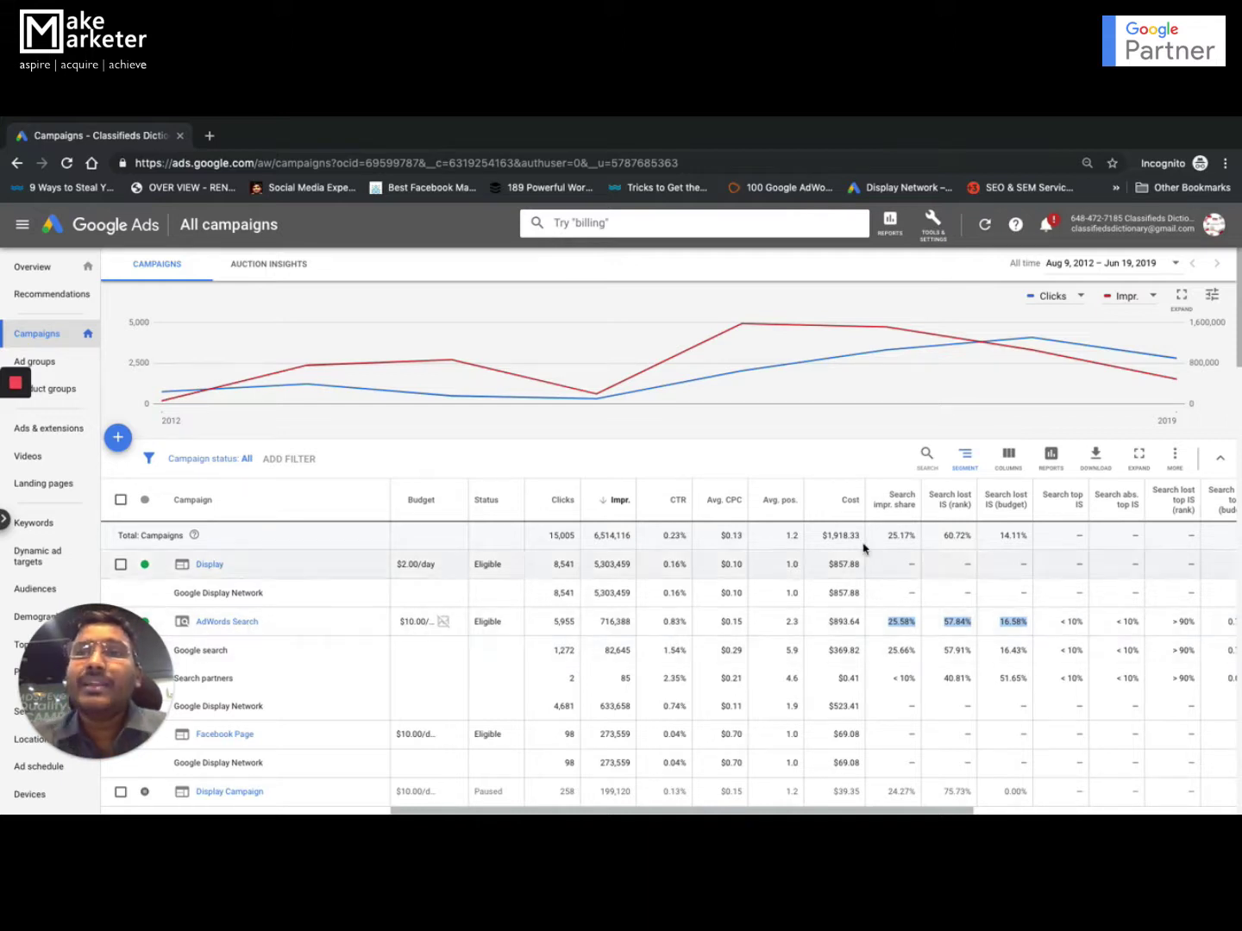
{"action": "scroll", "coordinate": [997, 674], "scroll_direction": "right", "scroll_amount": 5}
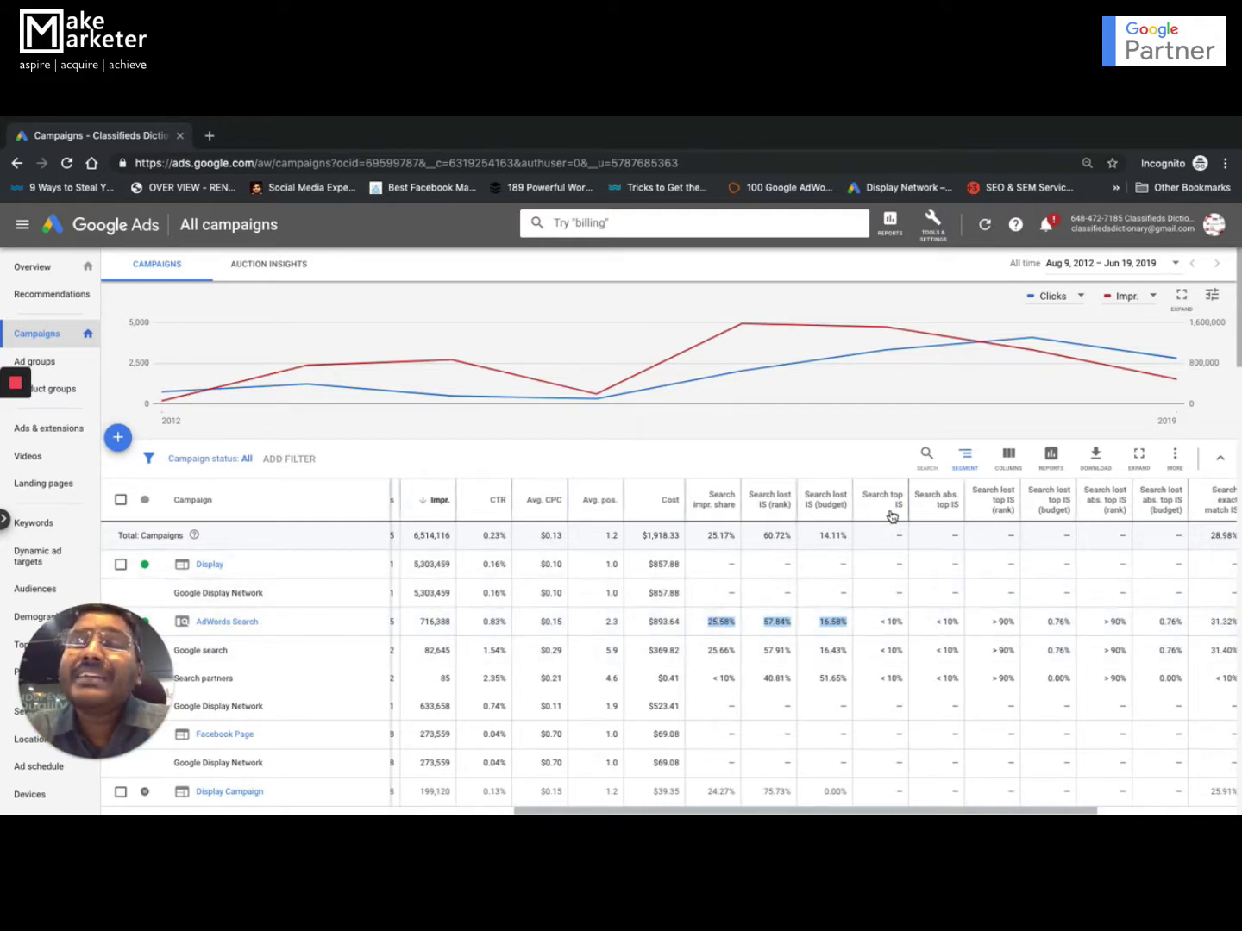
{"action": "mouse_move", "coordinate": [894, 513]}
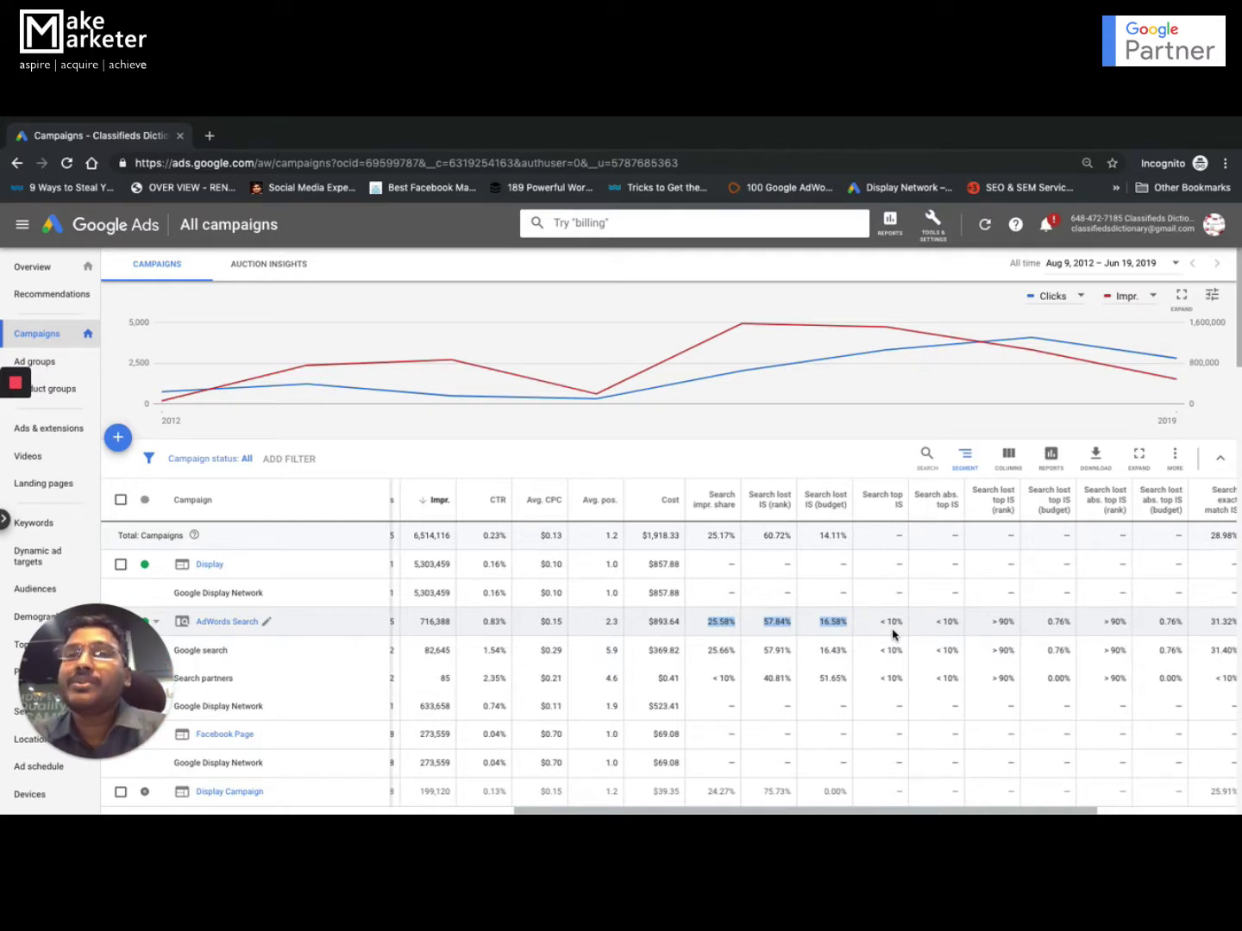
{"action": "mouse_move", "coordinate": [942, 506]}
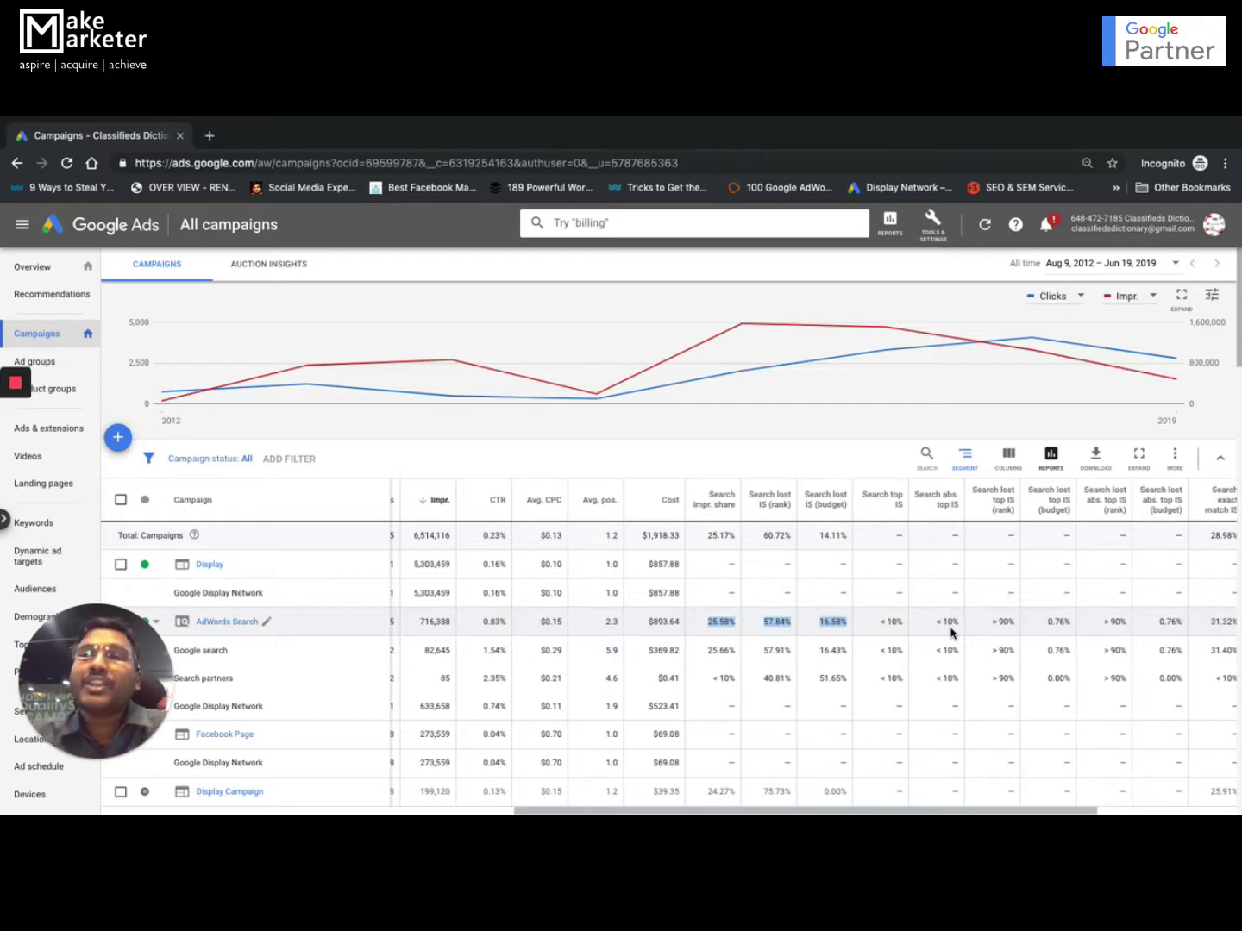
{"action": "double_click", "coordinate": [614, 622]}
{"action": "left_click_drag", "start_coordinate": [619, 651], "coordinate": [605, 655]}
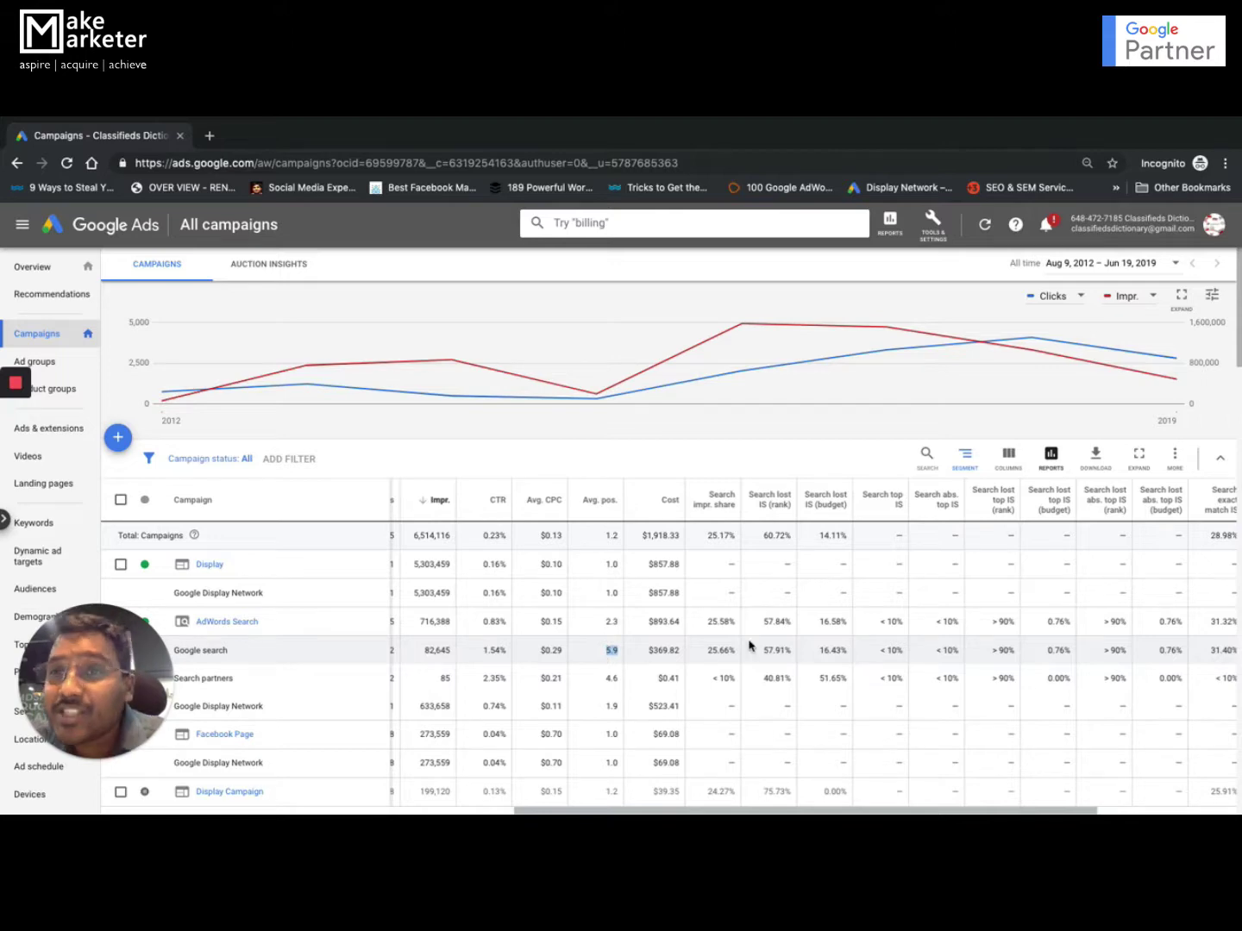
{"action": "mouse_move", "coordinate": [996, 508]}
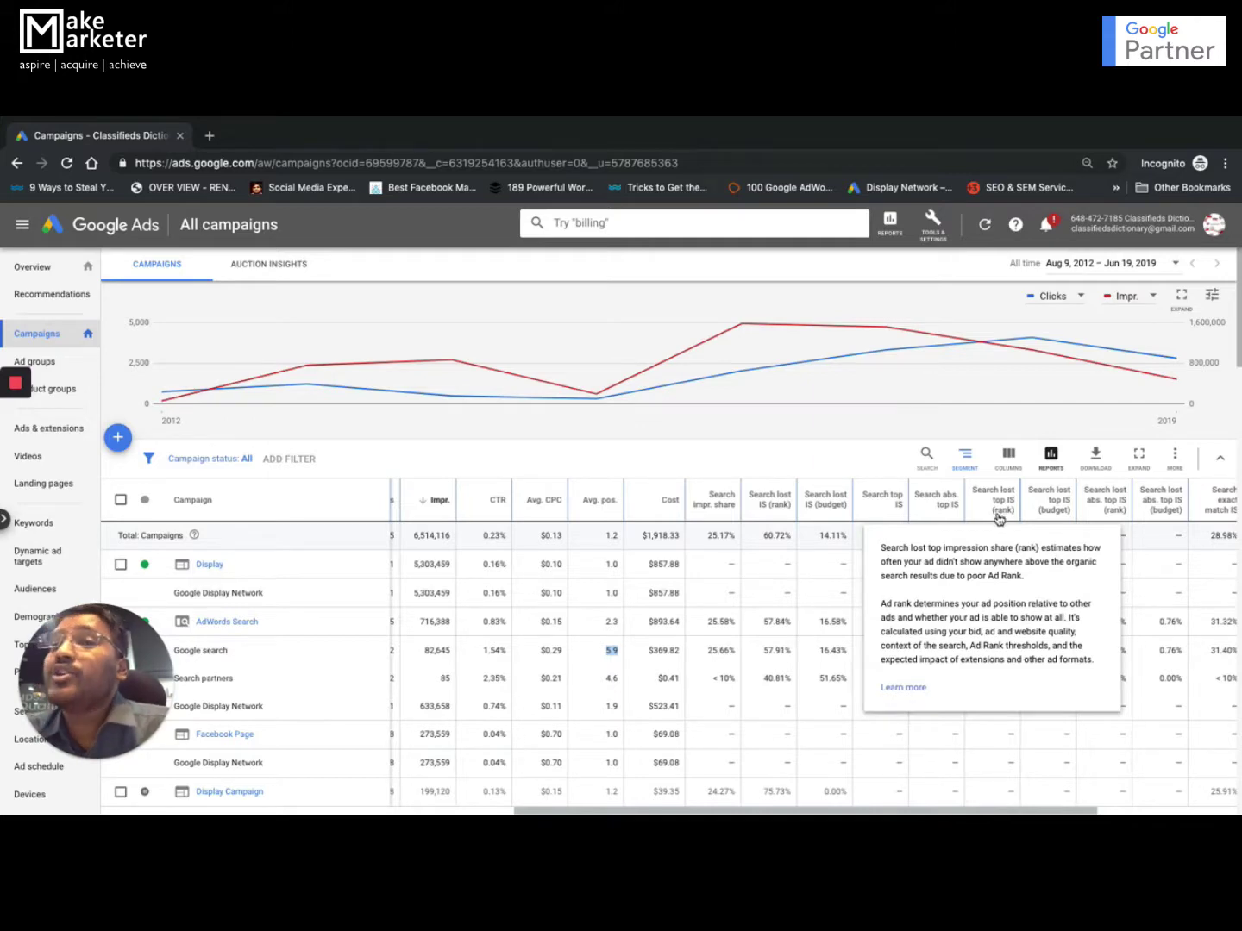
- Examine AdWords Search's top and absolute top impression shares lost to budget and rank, plus its search exact match impression share
{"action": "mouse_move", "coordinate": [1060, 507]}
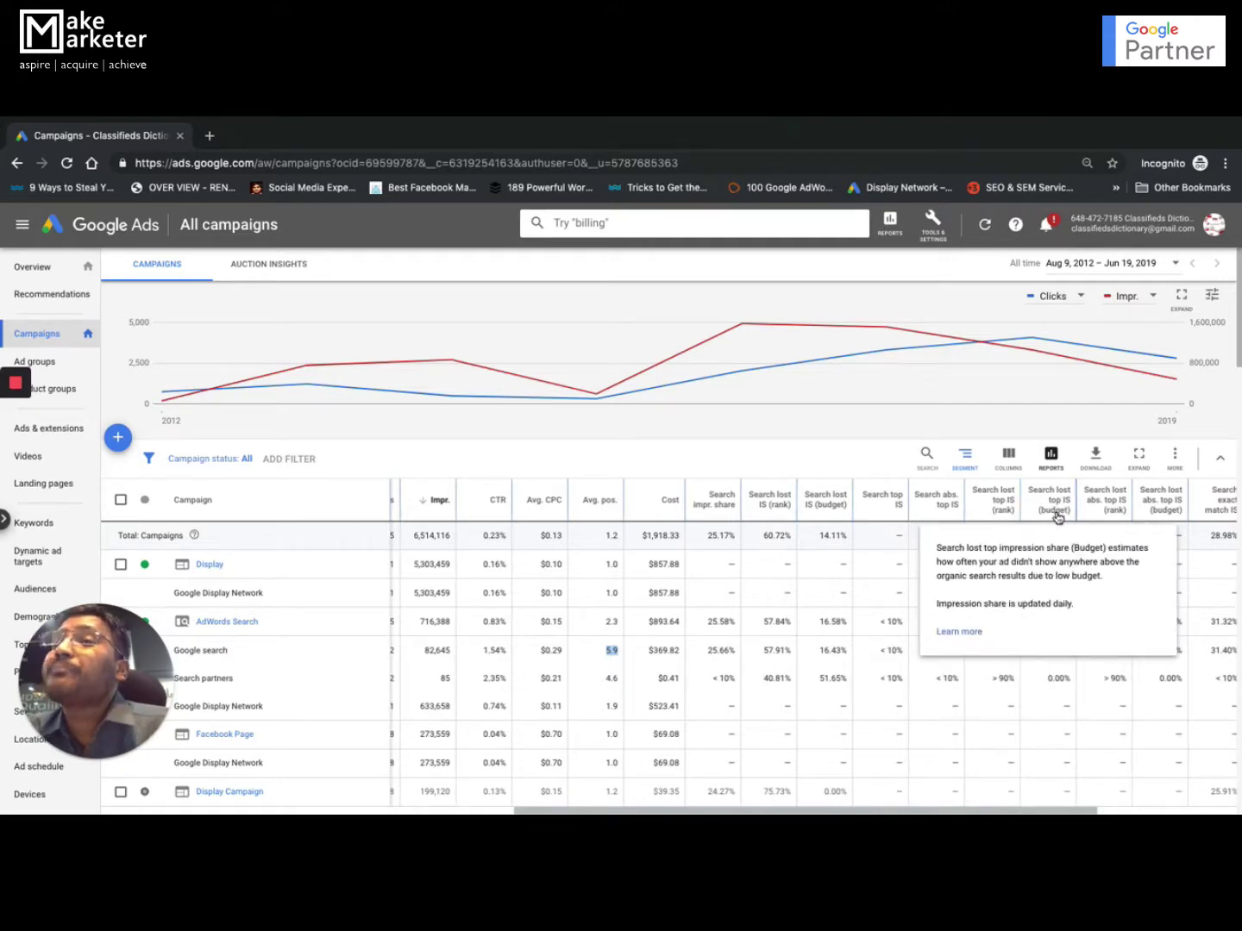
{"action": "mouse_move", "coordinate": [1124, 516]}
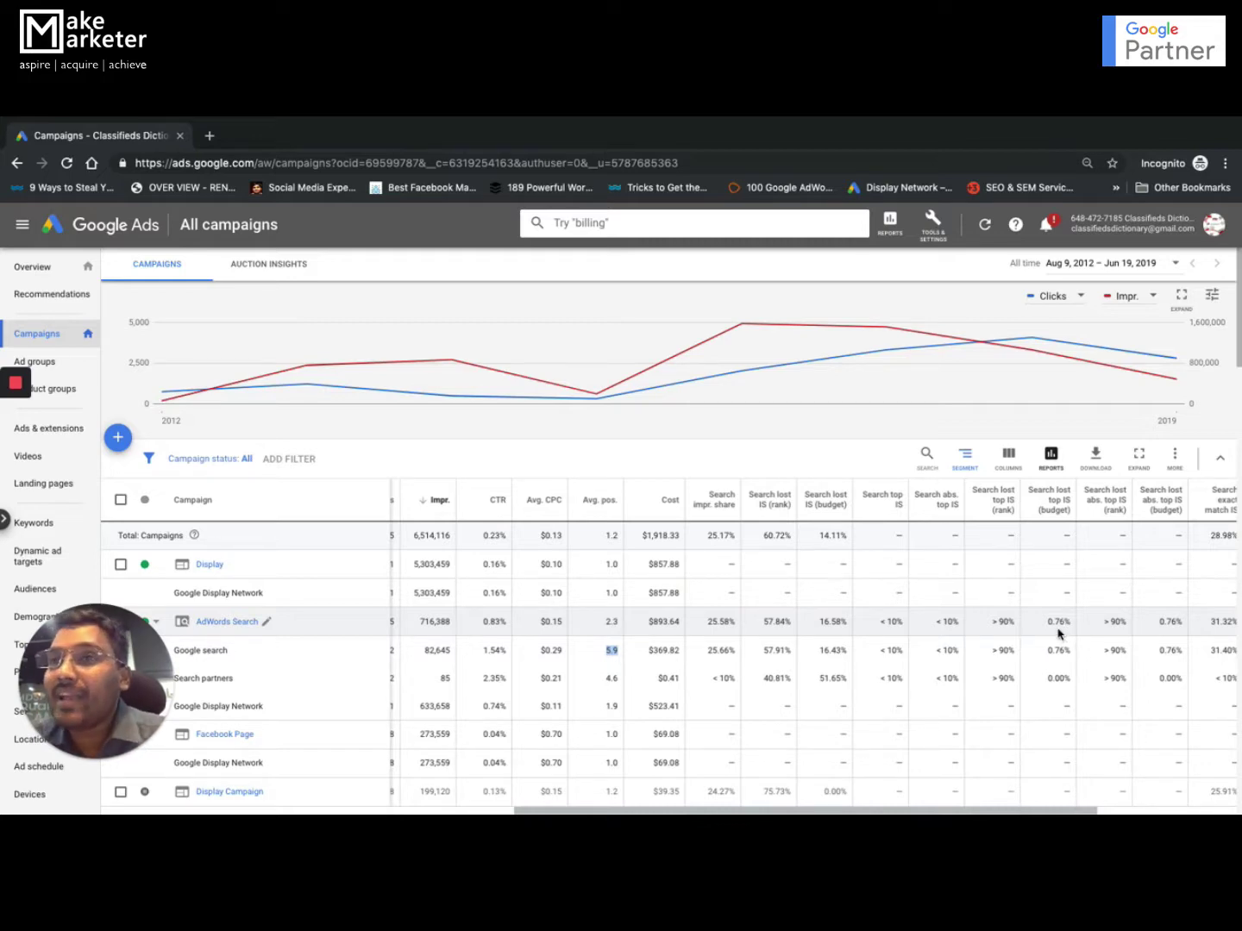
{"action": "scroll", "coordinate": [1043, 668], "scroll_direction": "right", "scroll_amount": 3}
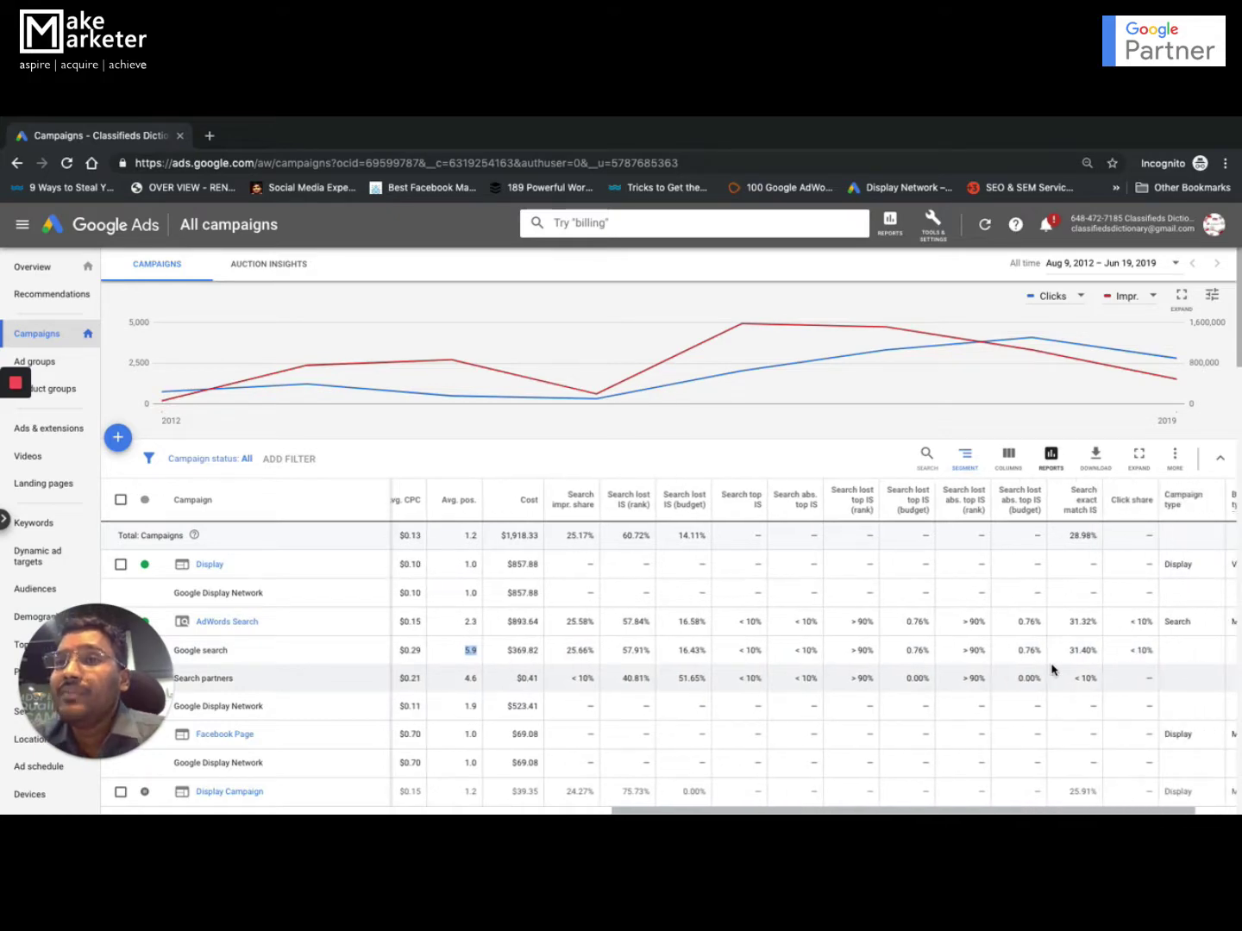
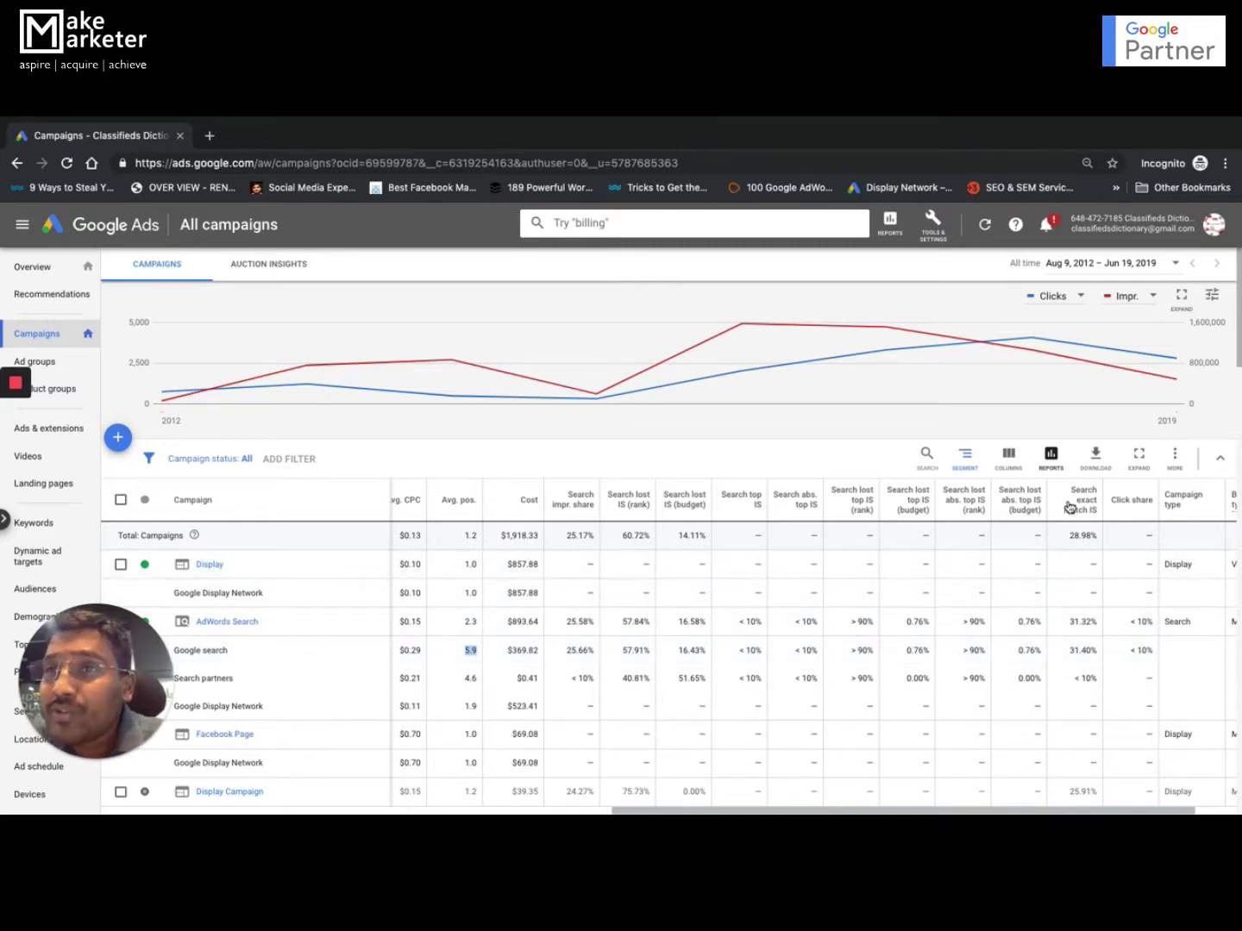
{"action": "mouse_move", "coordinate": [1074, 507]}
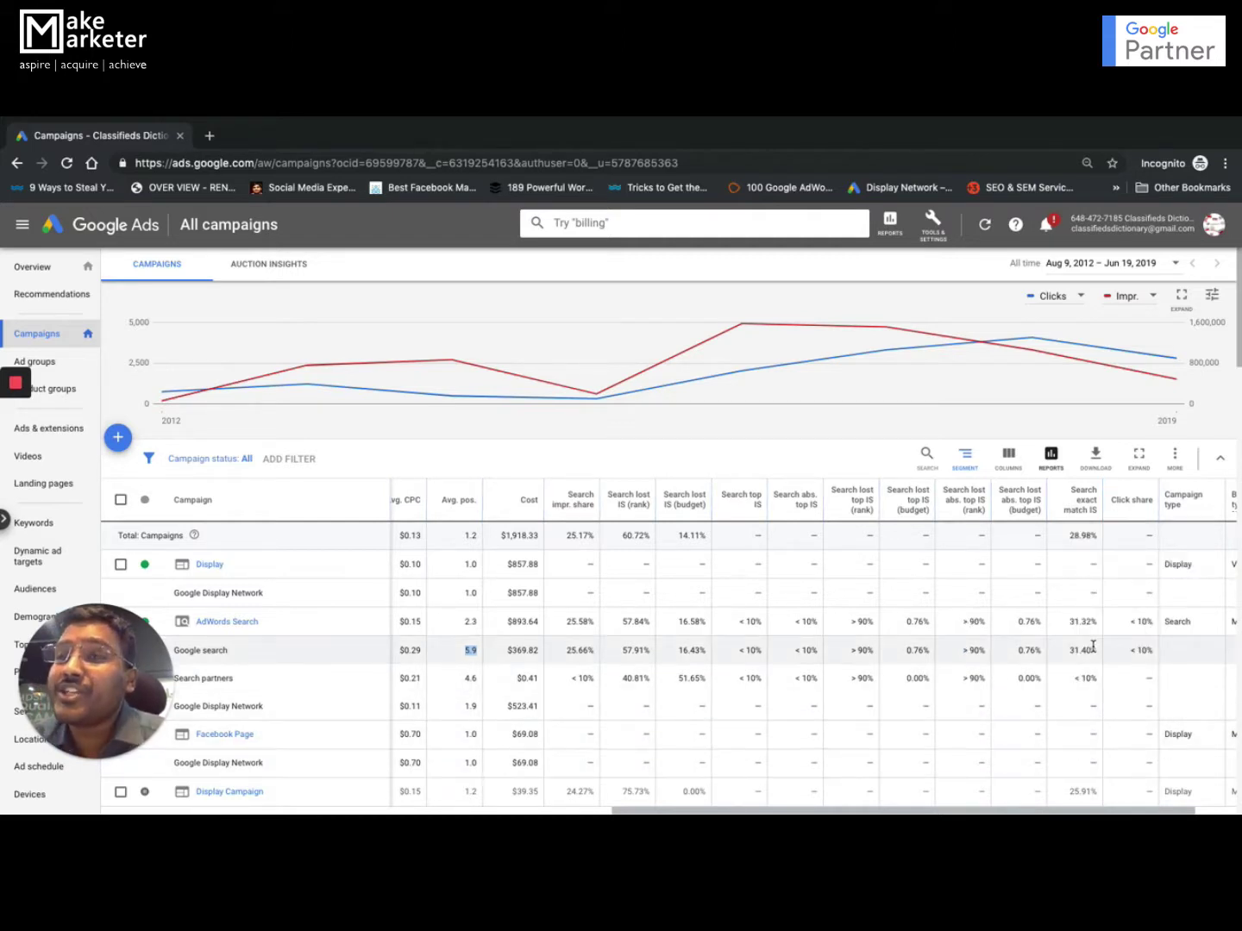
{"action": "left_click_drag", "start_coordinate": [1095, 623], "coordinate": [1064, 625]}
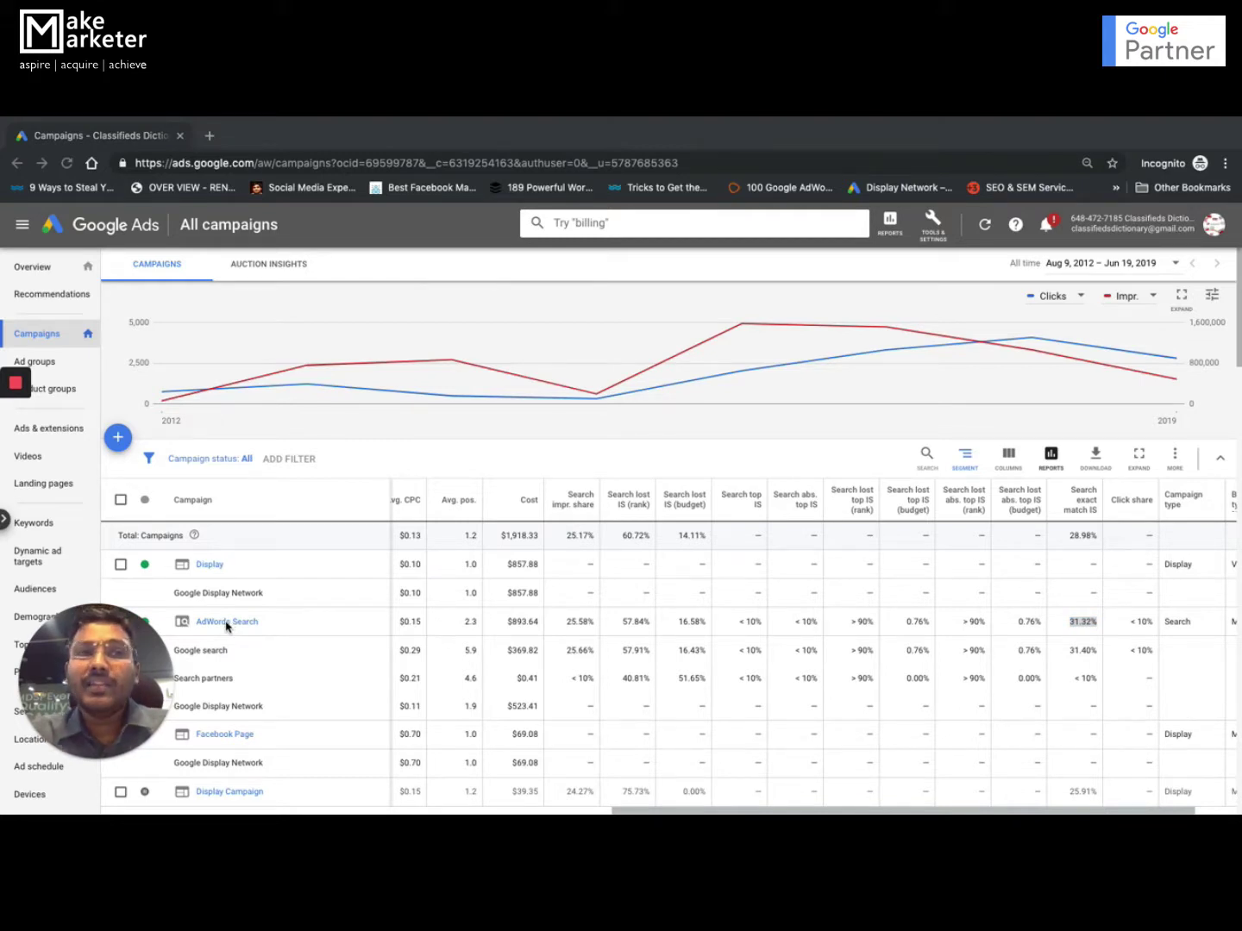
- Open the AdWords Search campaign and examine its ad groups' top, absolute top and rank-lost search impression shares
{"action": "left_click_drag", "start_coordinate": [111, 681], "coordinate": [1177, 664]}
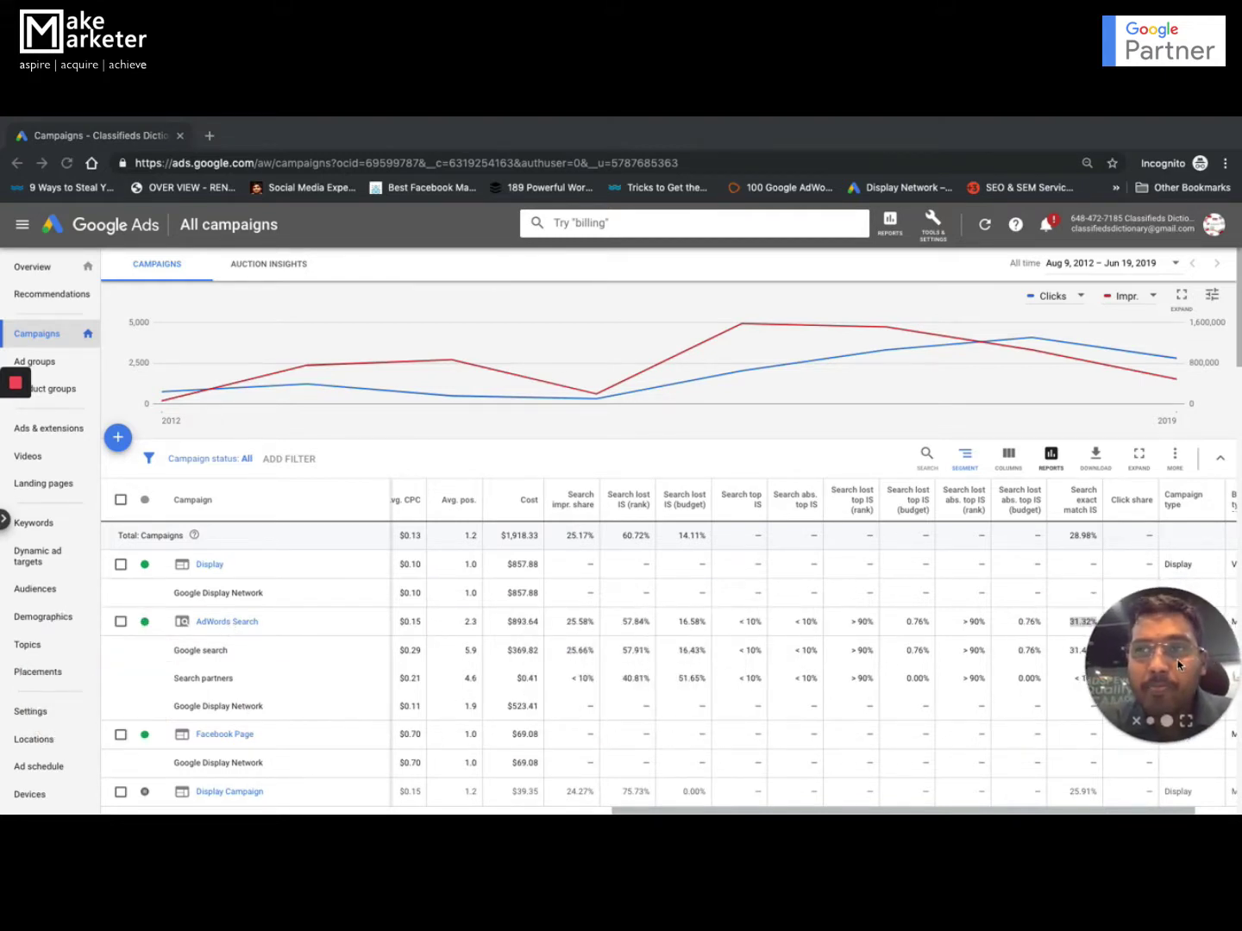
{"action": "left_click", "coordinate": [232, 625]}
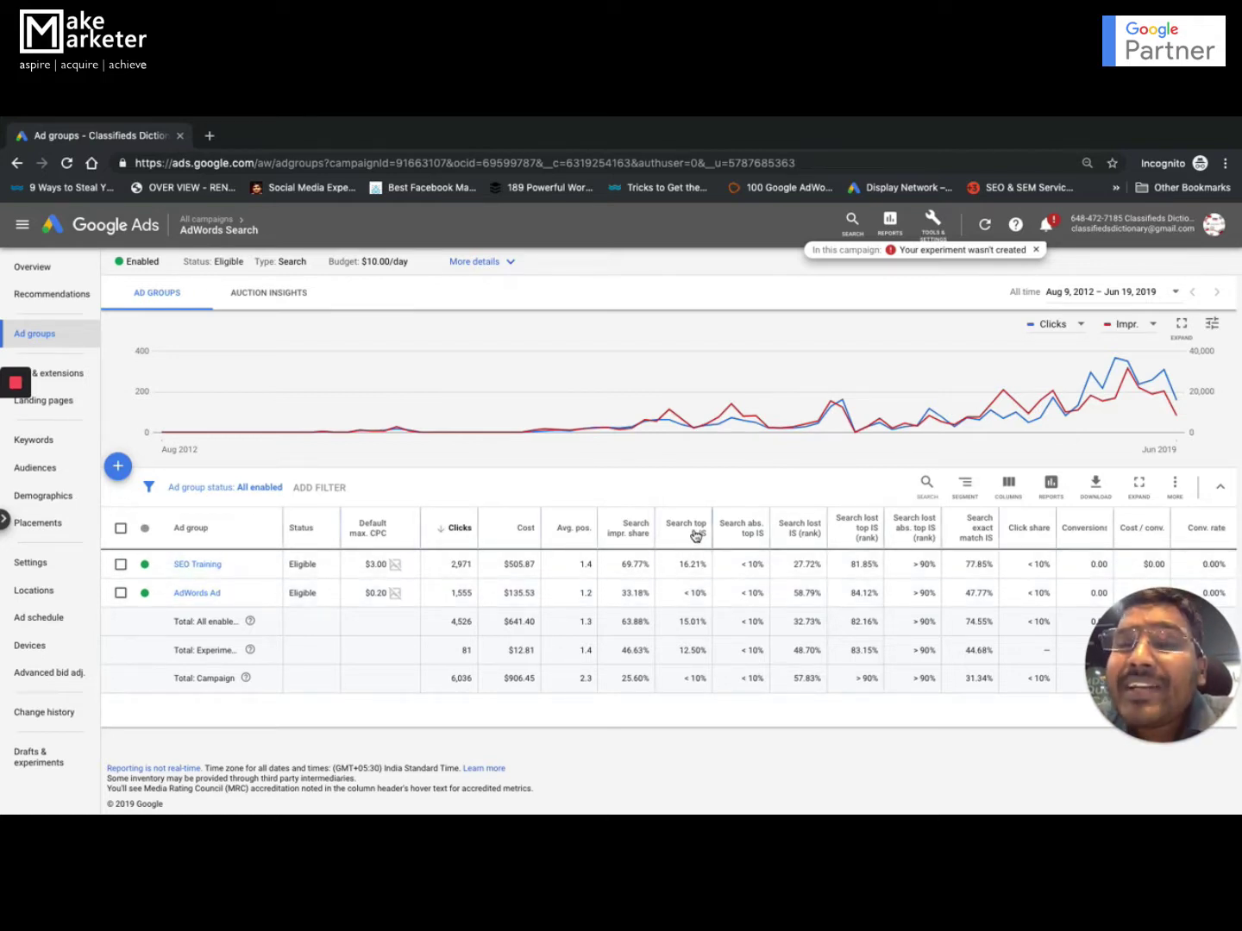
{"action": "mouse_move", "coordinate": [701, 533]}
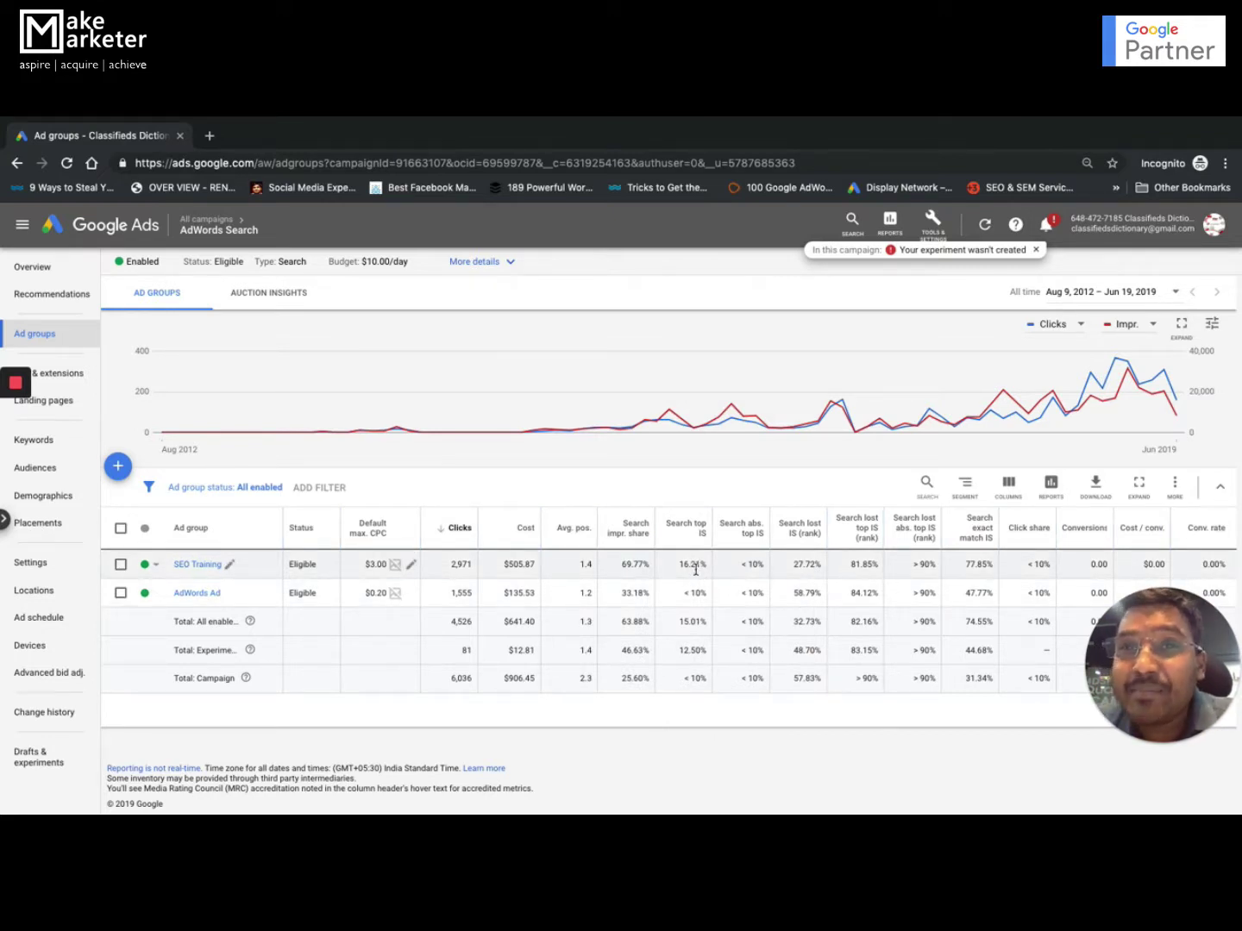
{"action": "mouse_move", "coordinate": [759, 536]}
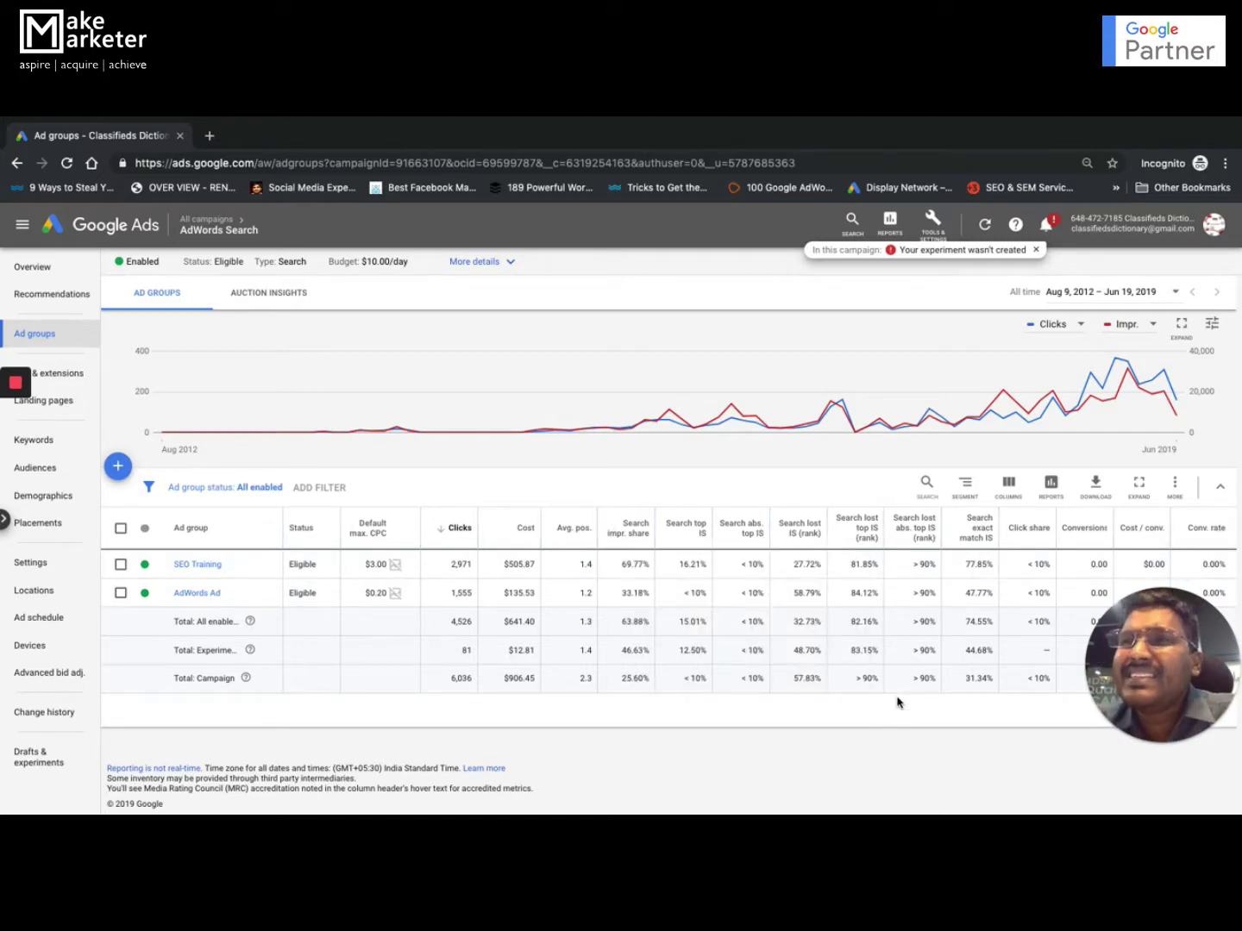
{"action": "mouse_move", "coordinate": [815, 534]}
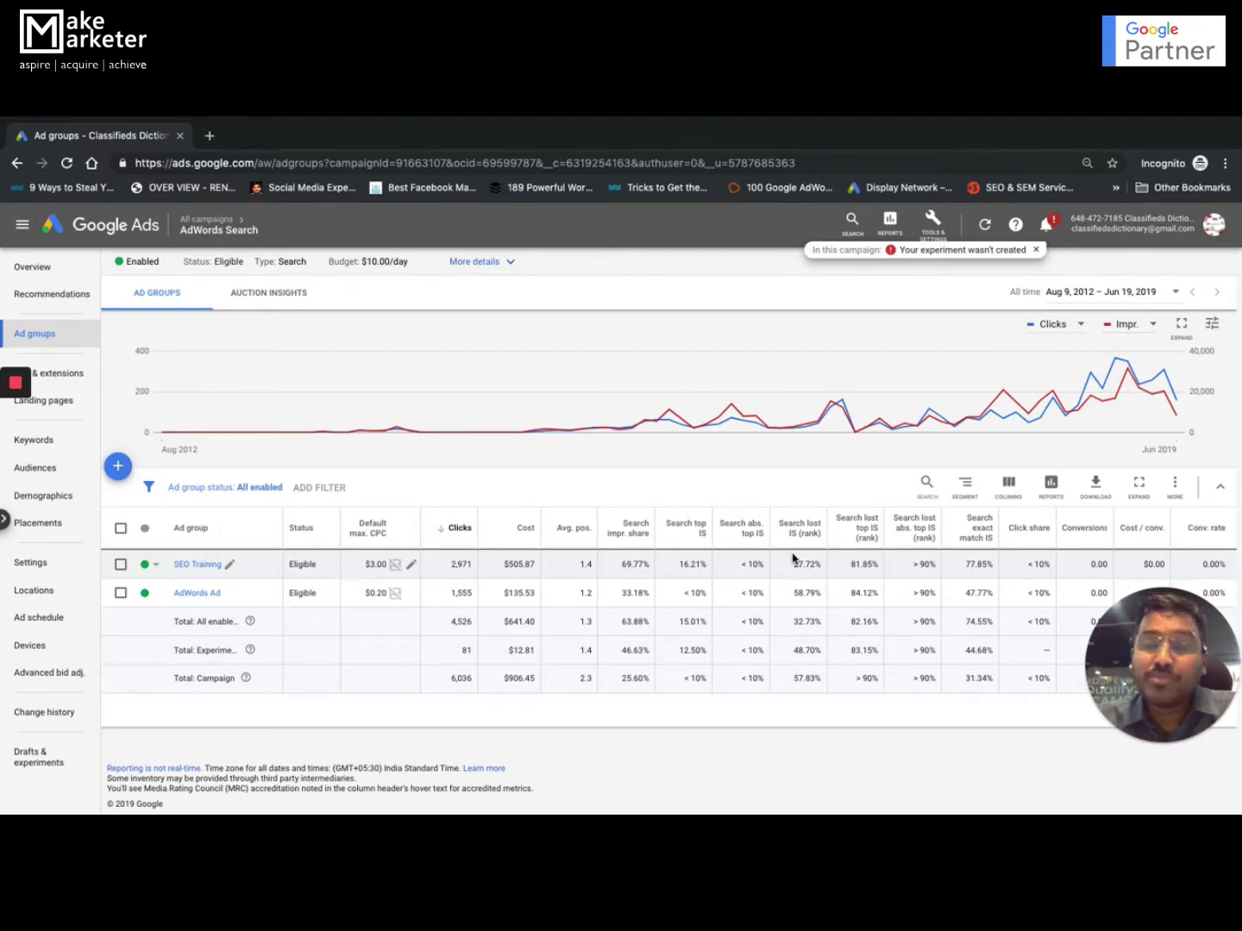
{"action": "mouse_move", "coordinate": [221, 223]}
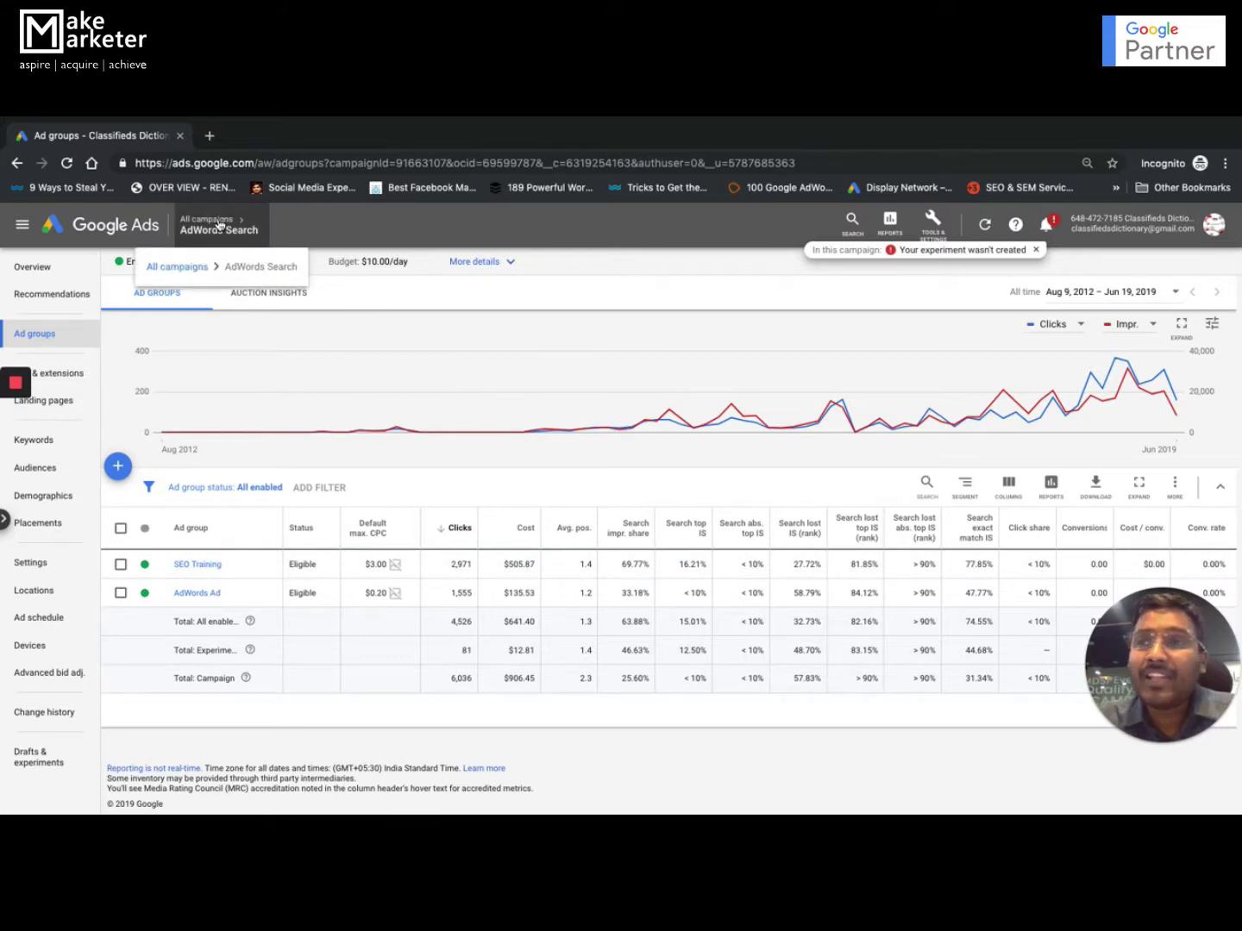
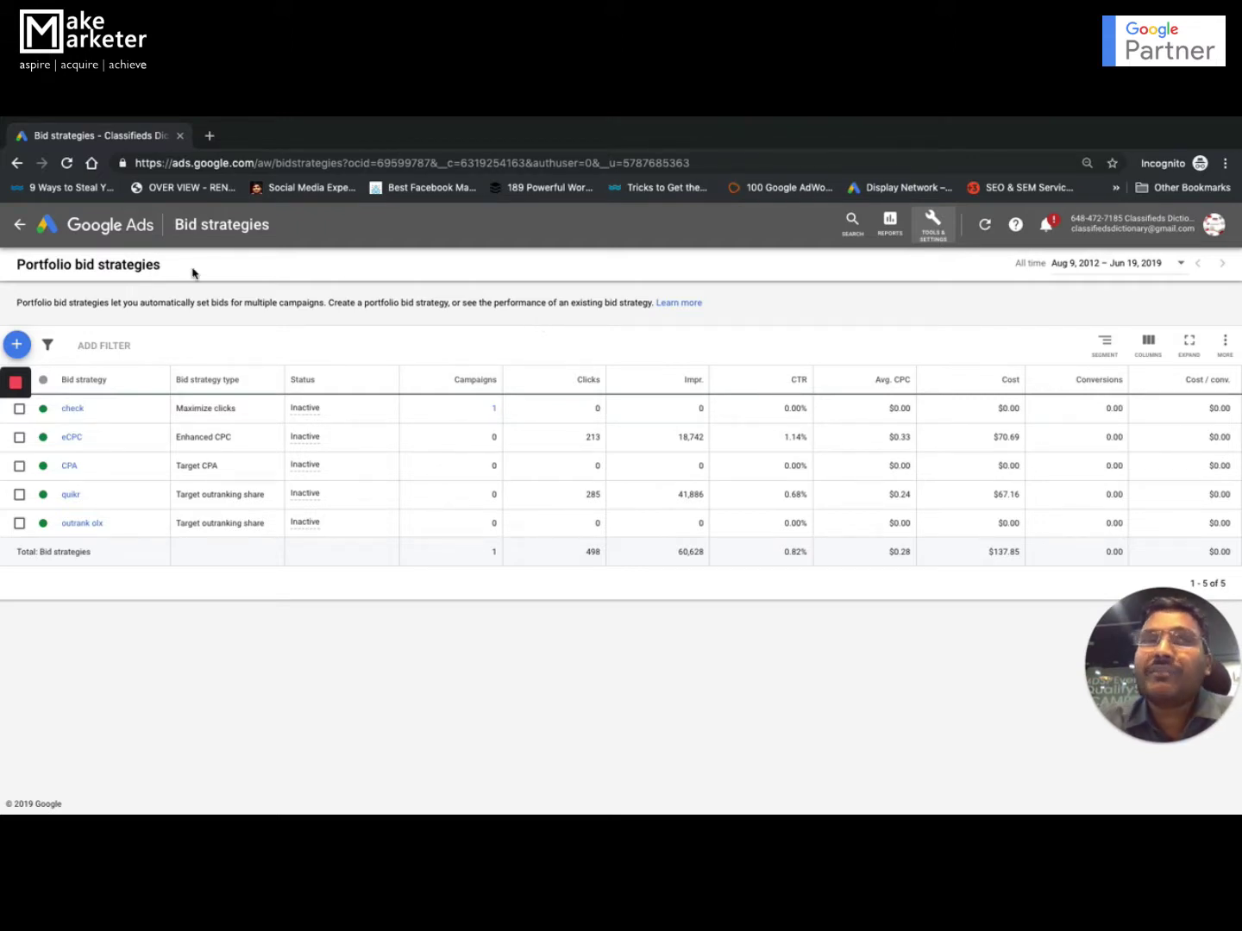
- Start a new Target impression share portfolio bid strategy and include the AdWords Search campaign in it
{"action": "left_click", "coordinate": [17, 346]}
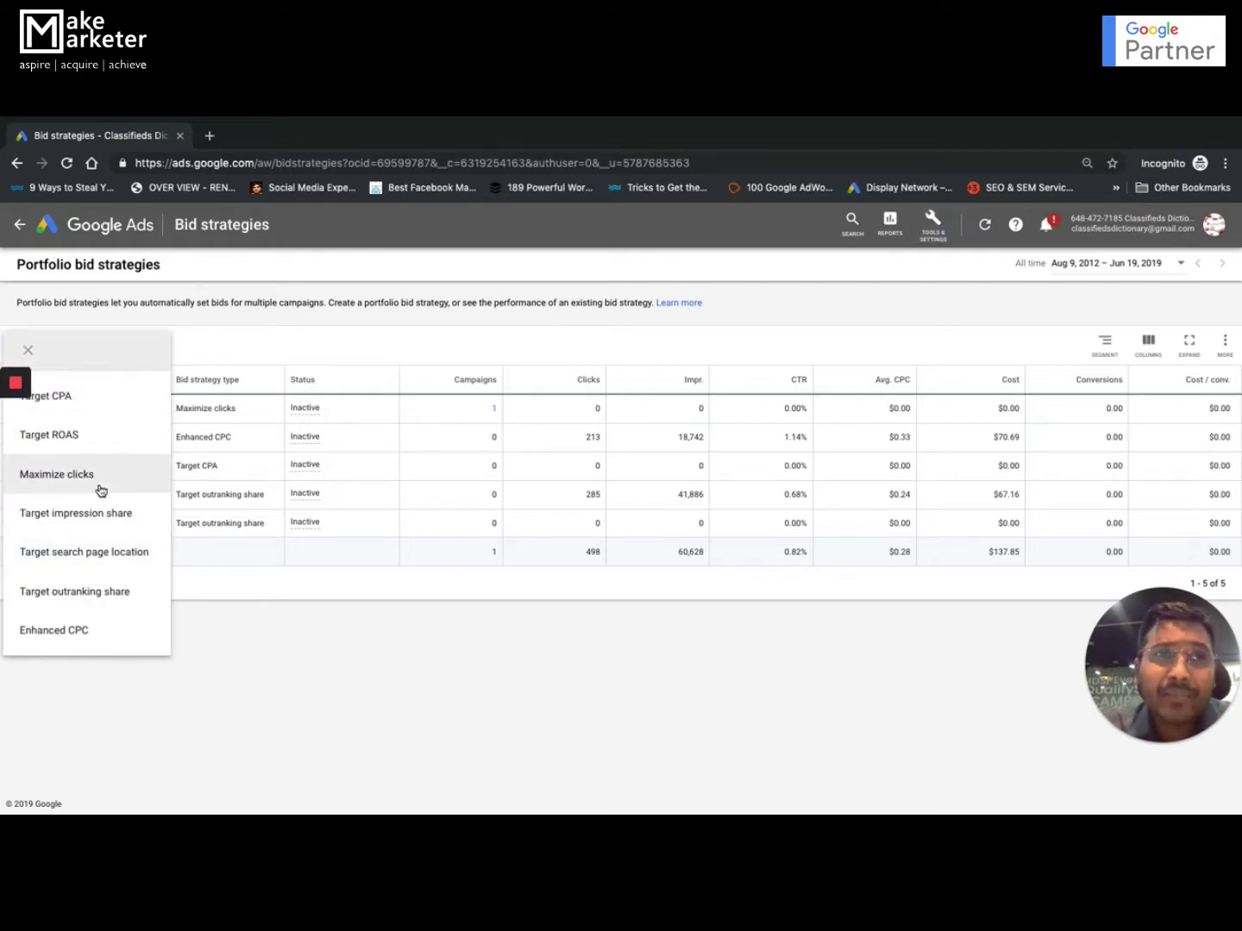
{"action": "left_click", "coordinate": [121, 515]}
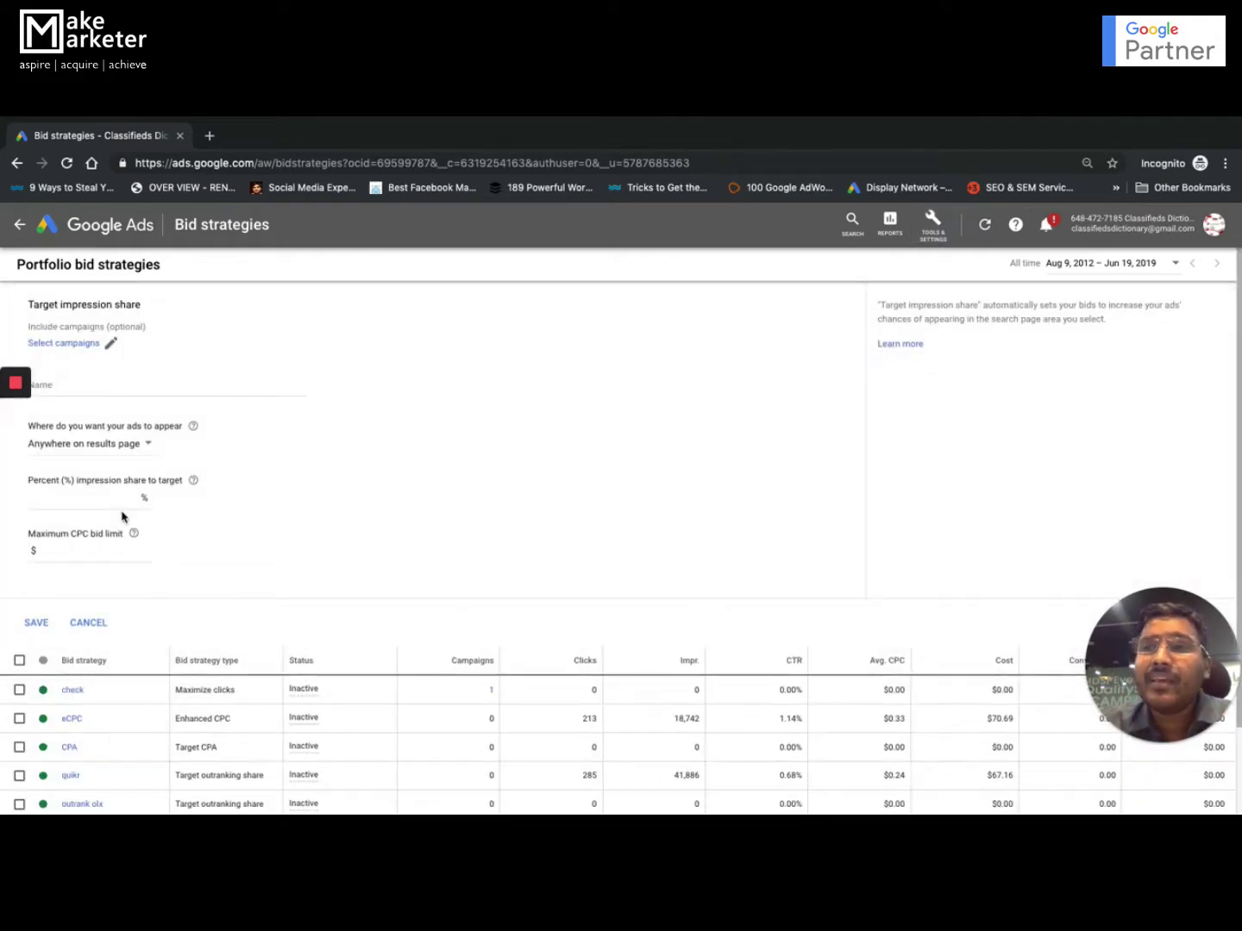
{"action": "left_click", "coordinate": [111, 344]}
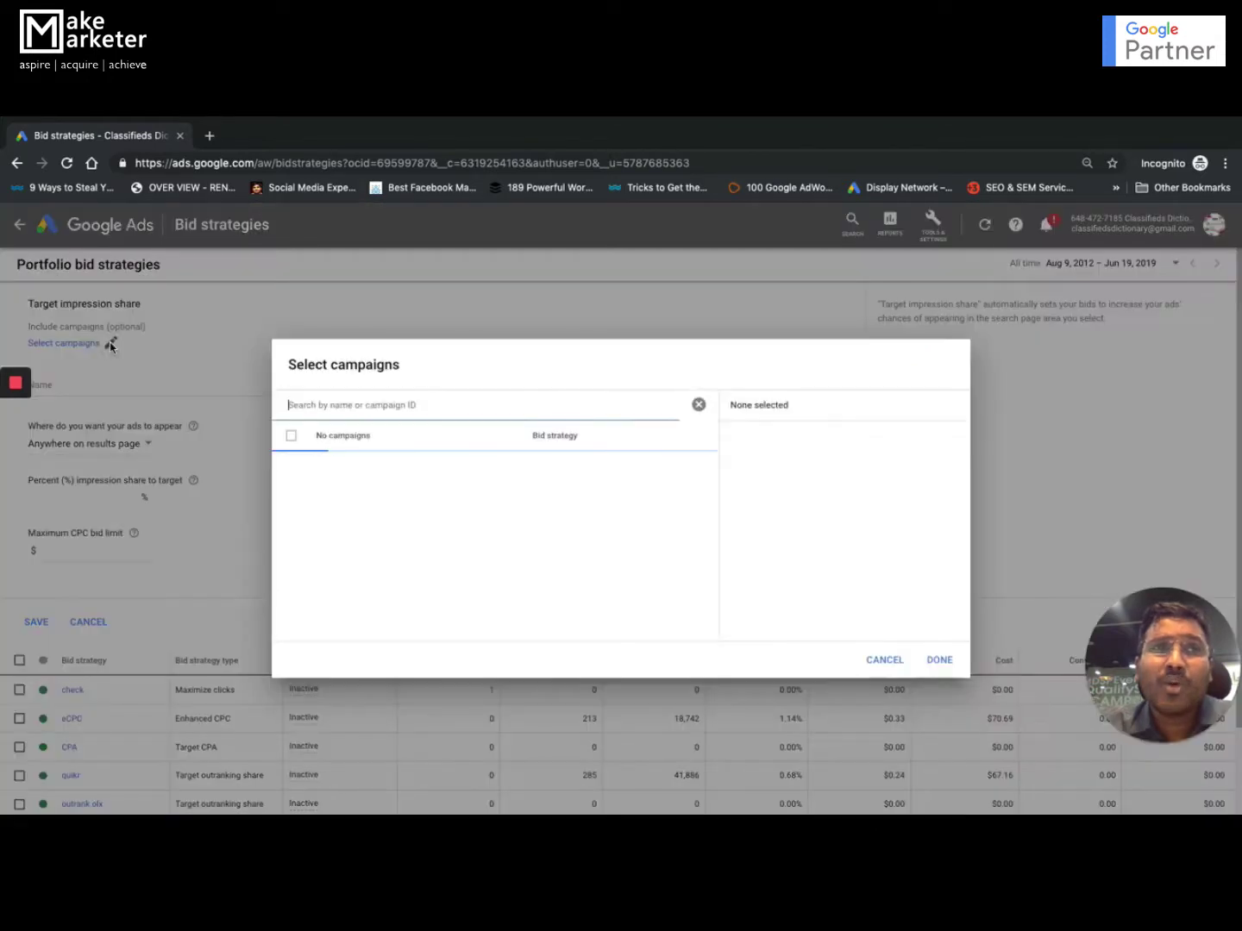
{"action": "left_click", "coordinate": [385, 502]}
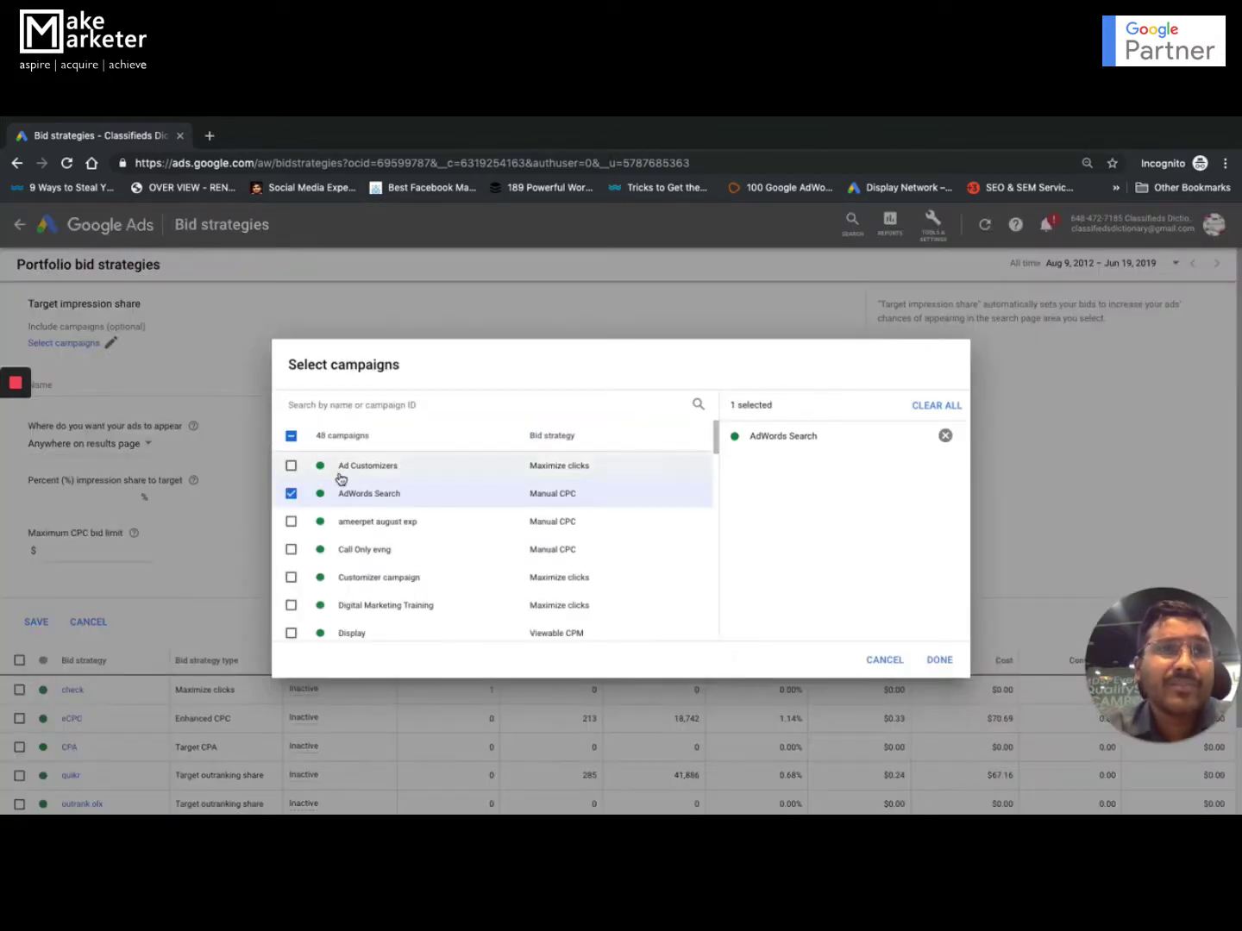
{"action": "left_click", "coordinate": [940, 660]}
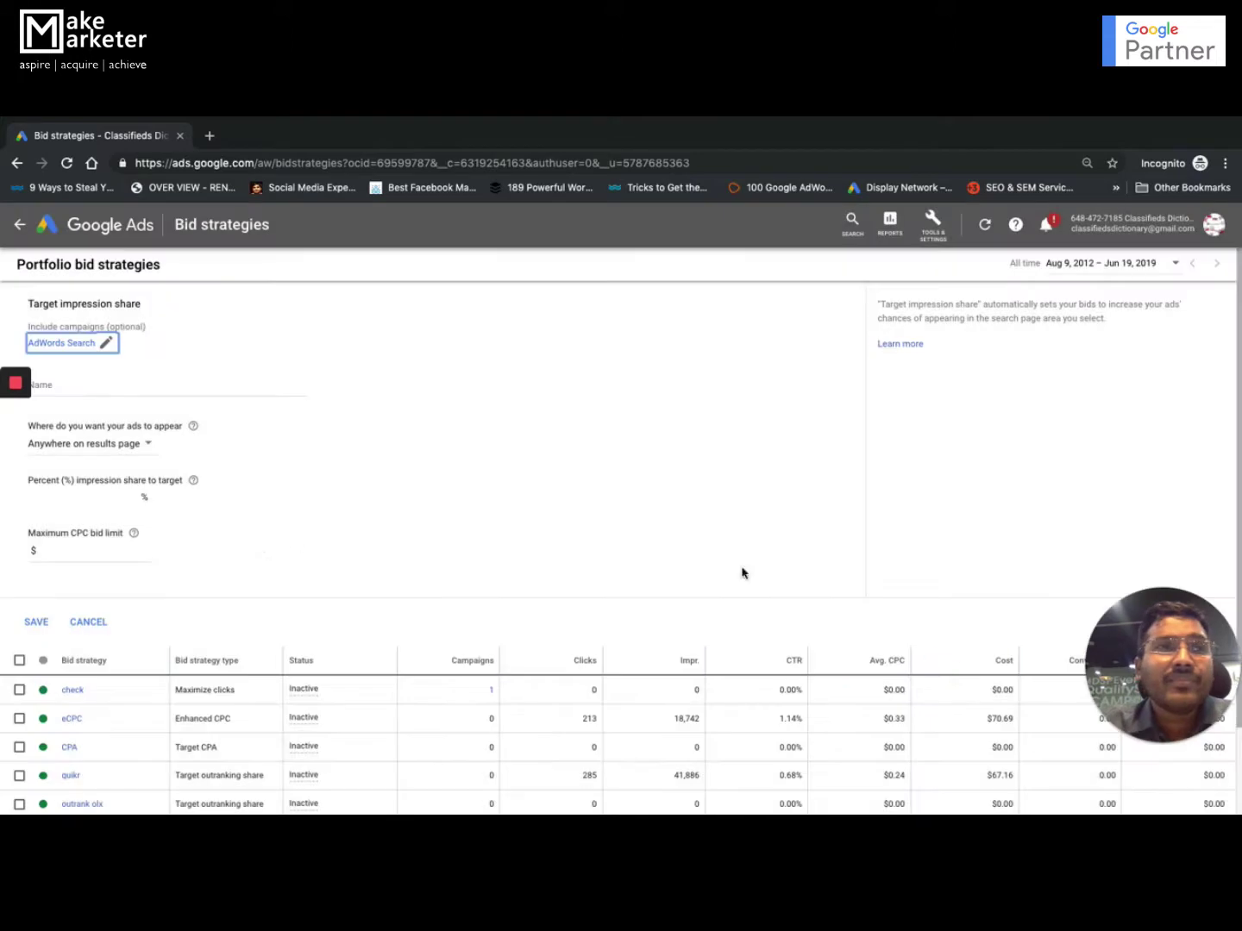
- Target the top of the results page with an 80% impression share and a maximum CPC bid limit of $4
{"action": "left_click", "coordinate": [120, 445]}
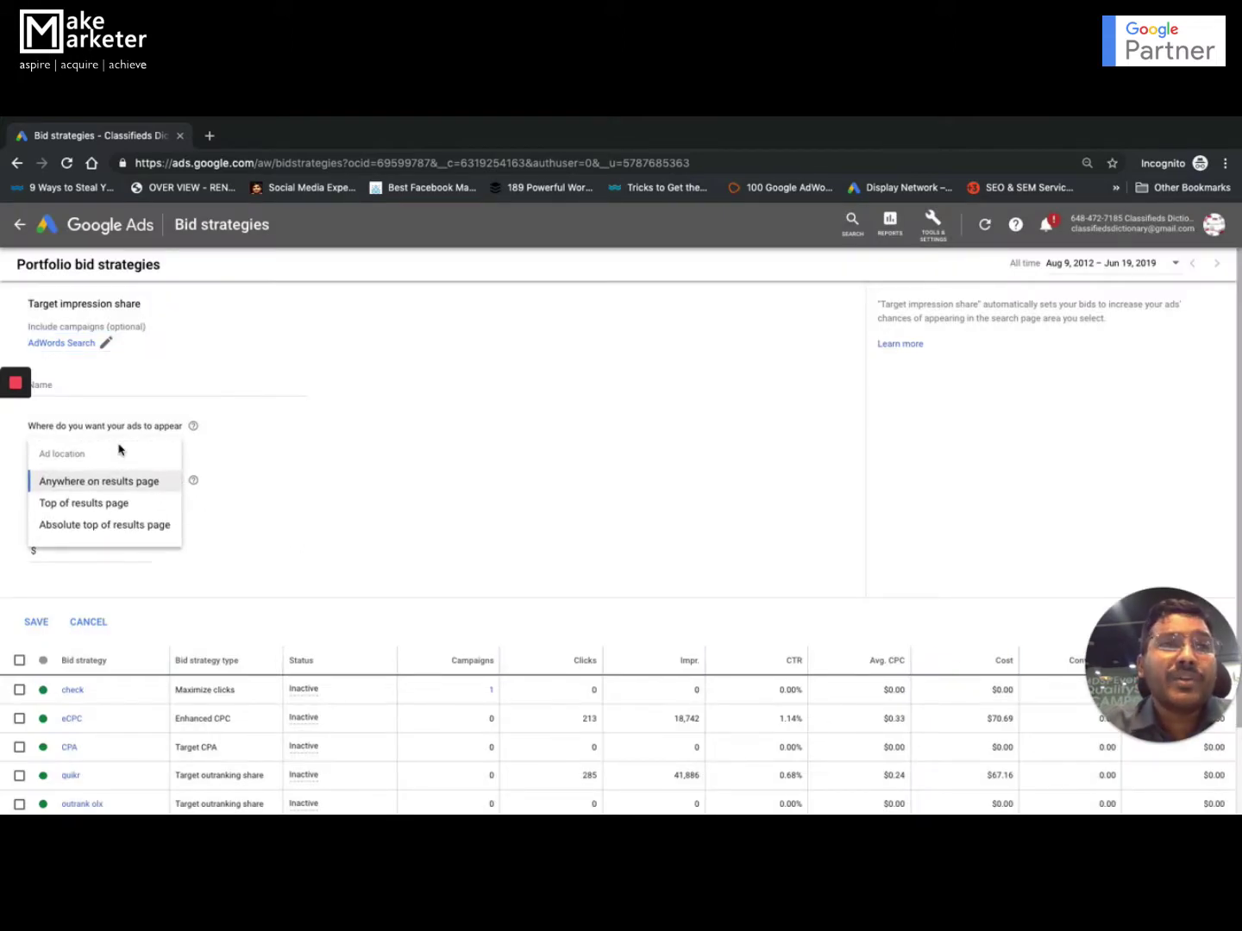
{"action": "left_click", "coordinate": [105, 505]}
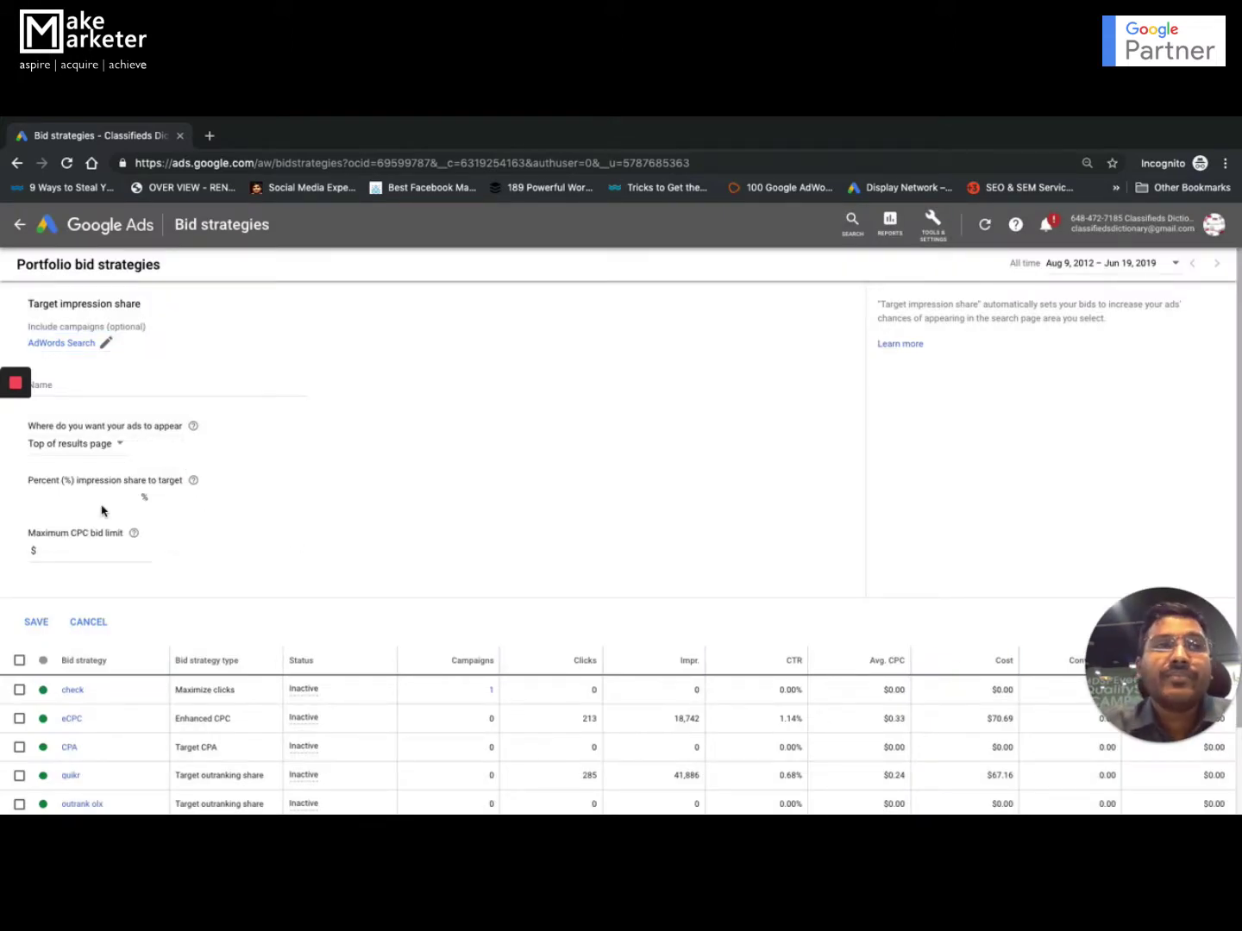
{"action": "left_click", "coordinate": [104, 508]}
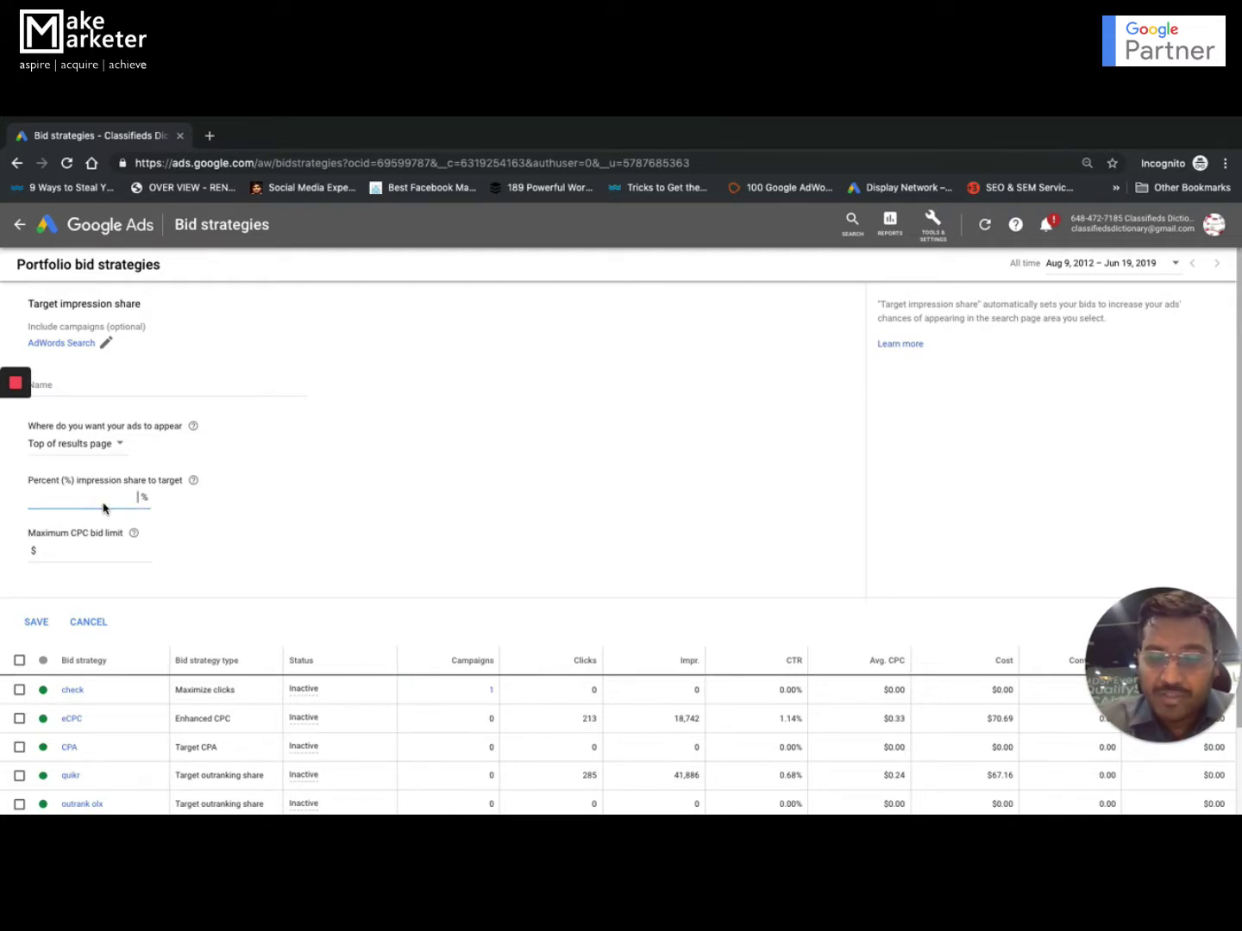
{"action": "type", "text": "80"}
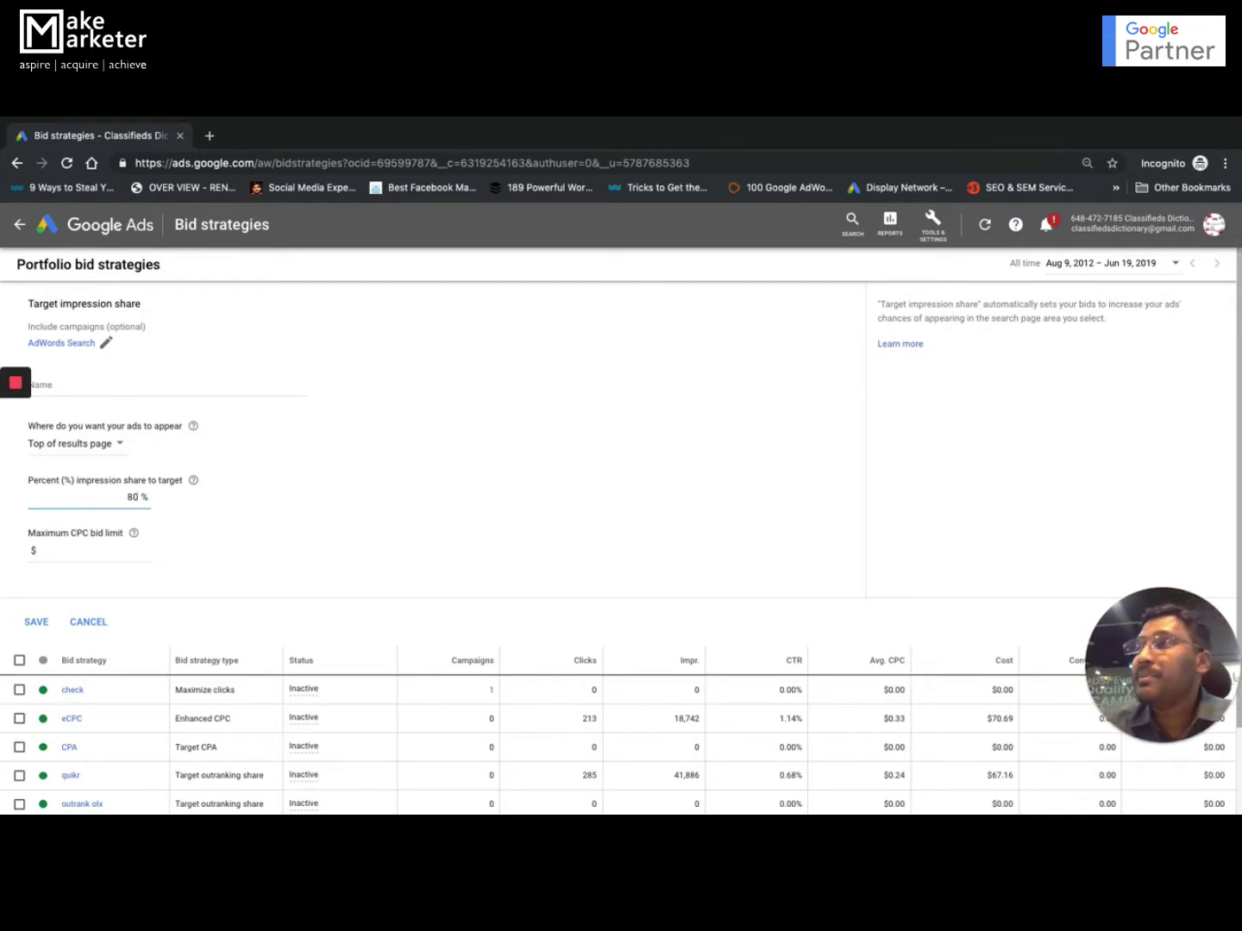
{"action": "left_click", "coordinate": [81, 547]}
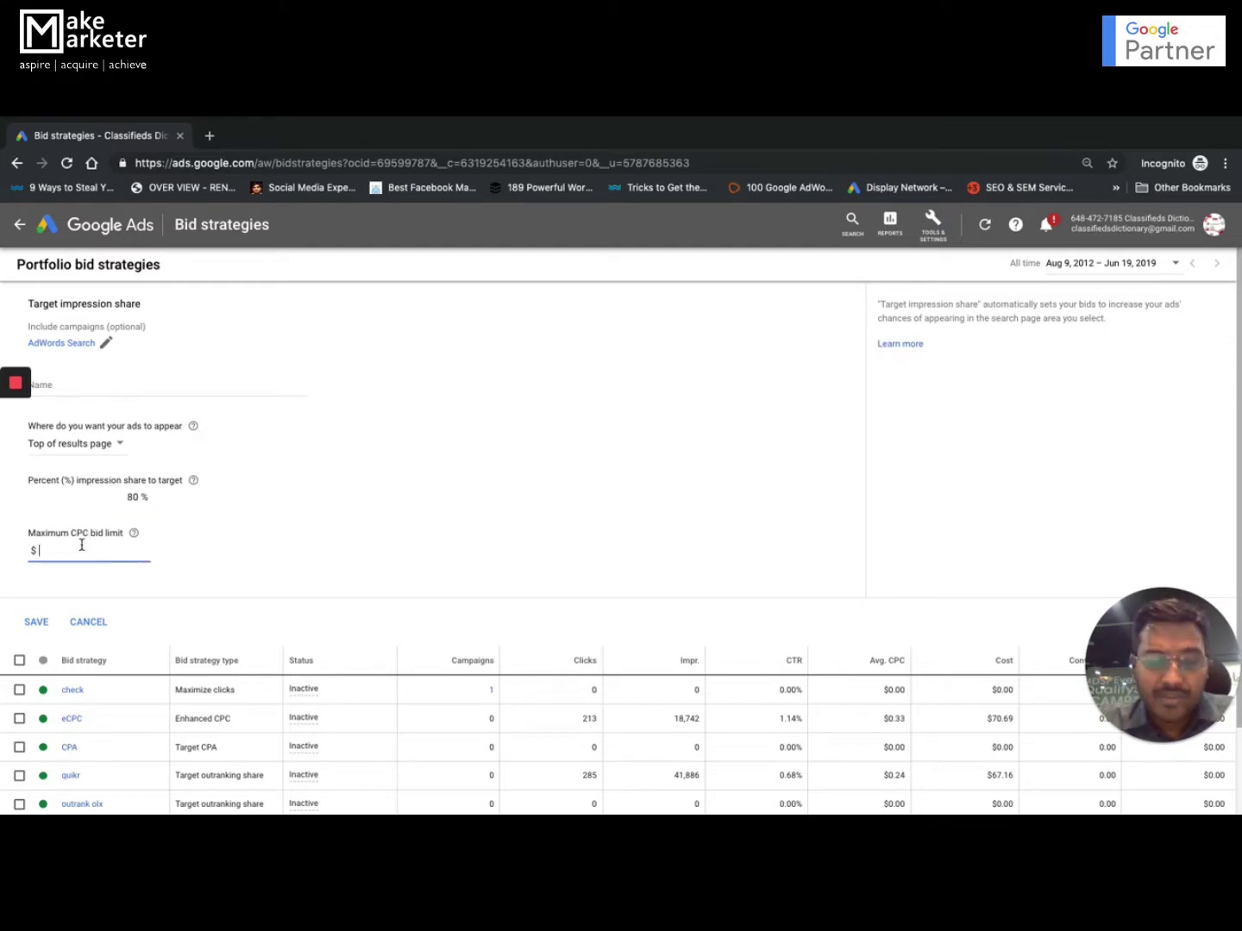
{"action": "type", "text": "4"}
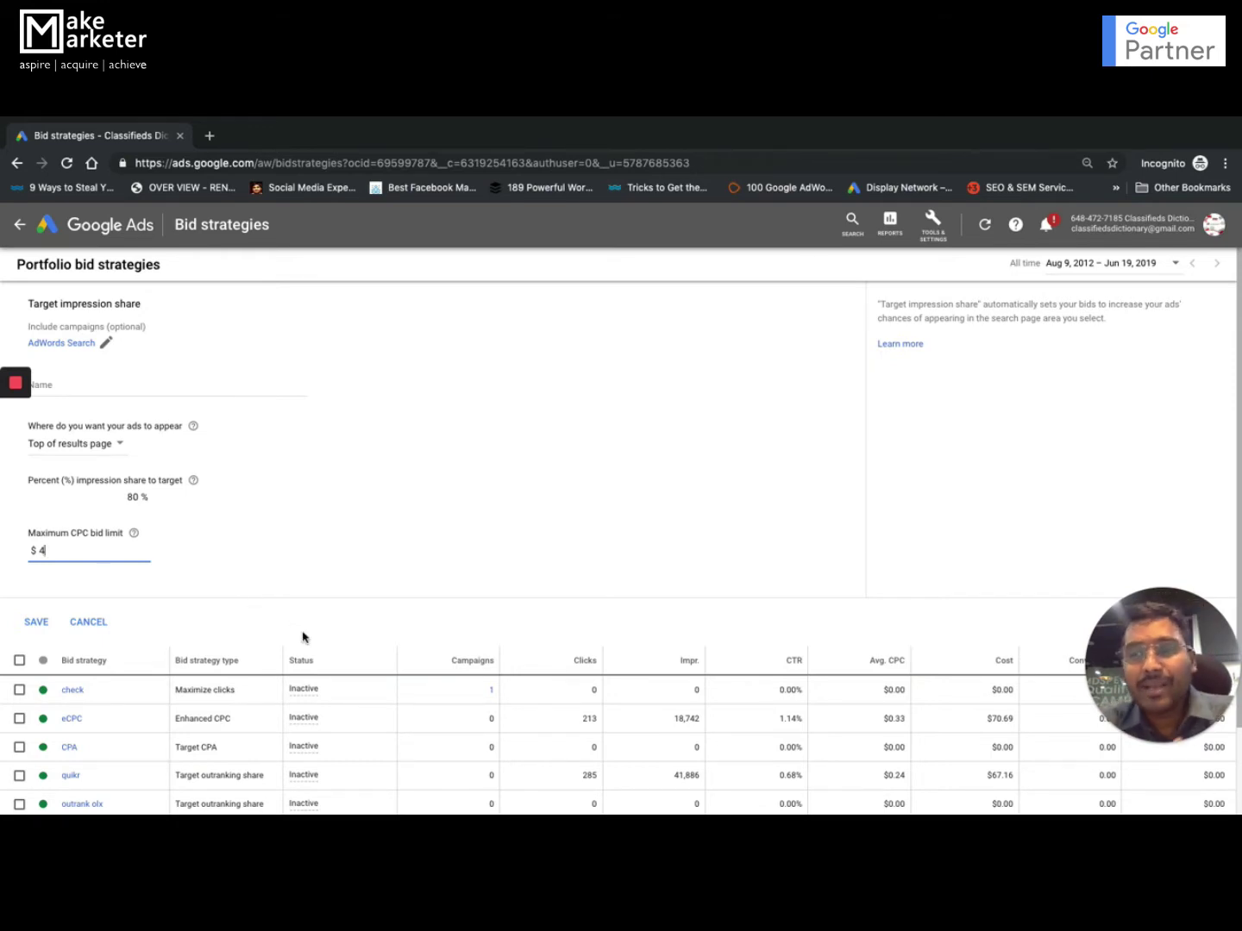
{"action": "mouse_move", "coordinate": [557, 813]}
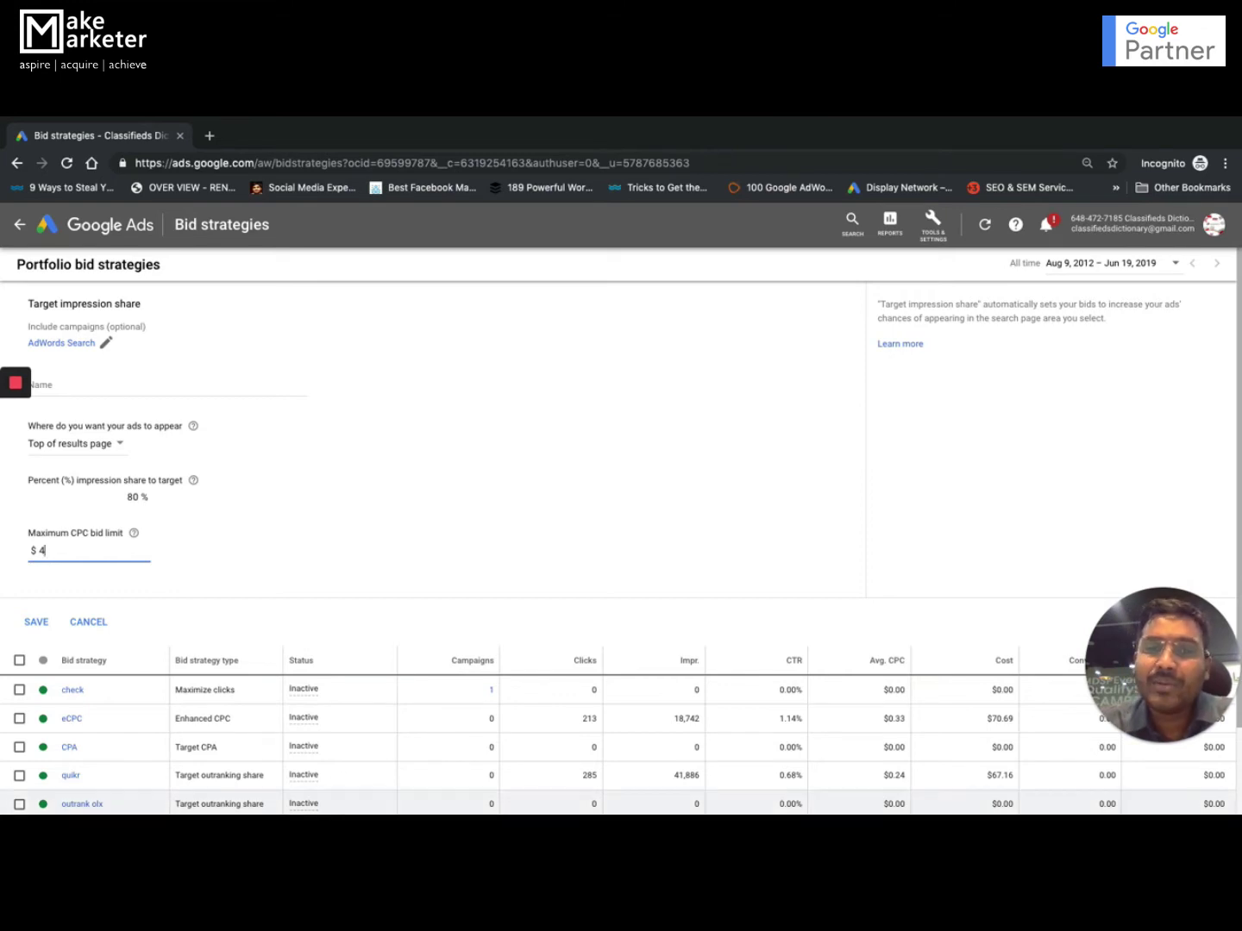